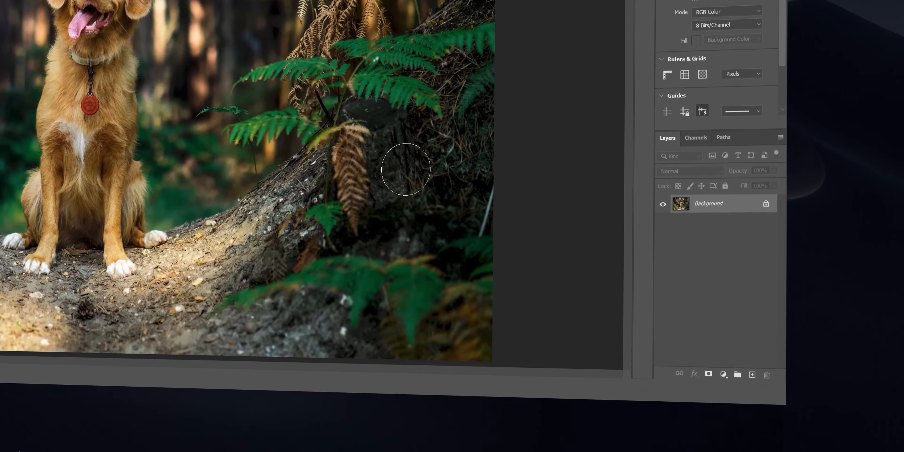
Step: Duplicate the Background layer of the dog photo
{"action": "left_click_drag", "start_coordinate": [712, 280], "coordinate": [737, 429]}
{"action": "left_click_drag", "start_coordinate": [740, 349], "coordinate": [745, 367]}
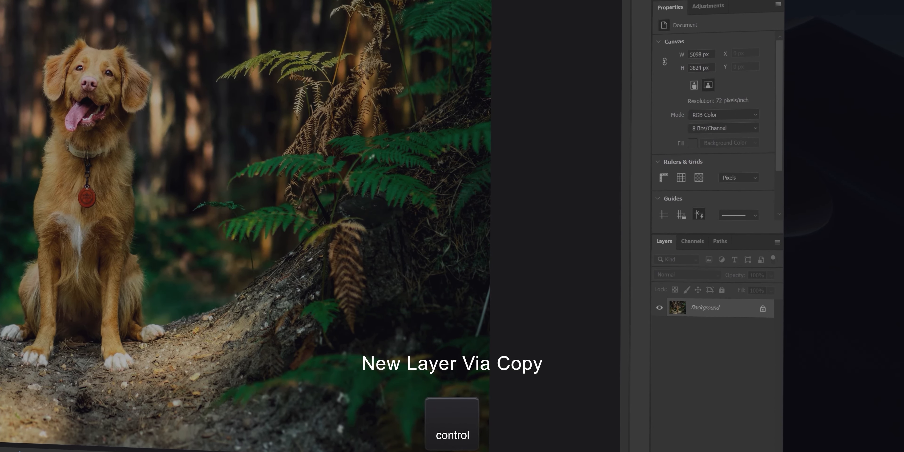
{"action": "key", "text": "ctrl+j"}
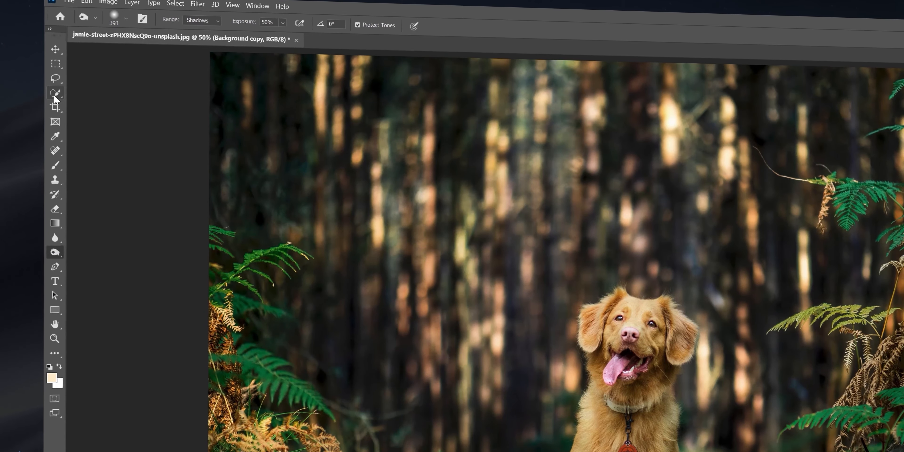
Step: Select the dog, the foreground path and the right bank with the Quick Selection tool
{"action": "left_click", "coordinate": [53, 95]}
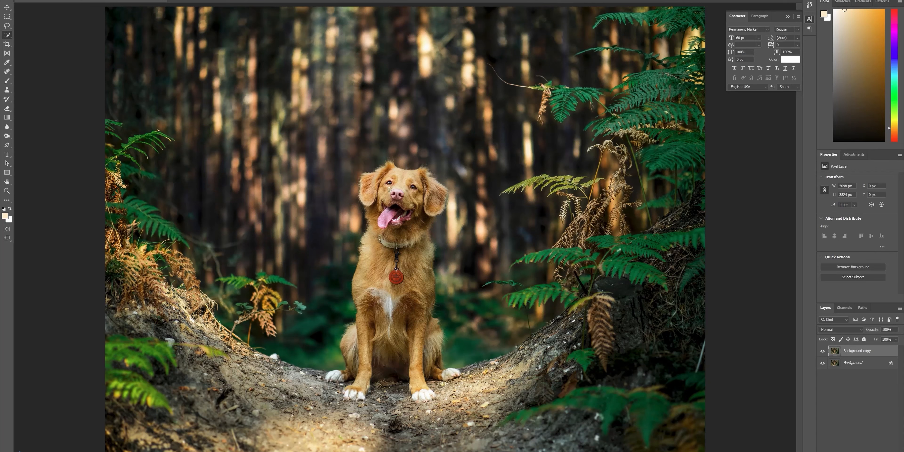
{"action": "left_click_drag", "start_coordinate": [389, 189], "coordinate": [408, 189]}
{"action": "mouse_move", "coordinate": [382, 190]}
{"action": "left_mouse_down"}
{"action": "mouse_move", "coordinate": [401, 210]}
{"action": "mouse_move", "coordinate": [399, 266]}
{"action": "left_mouse_up"}
{"action": "mouse_move", "coordinate": [391, 385]}
{"action": "left_mouse_down"}
{"action": "mouse_move", "coordinate": [362, 423]}
{"action": "mouse_move", "coordinate": [289, 417]}
{"action": "mouse_move", "coordinate": [635, 363]}
{"action": "mouse_move", "coordinate": [637, 330]}
{"action": "mouse_move", "coordinate": [493, 389]}
{"action": "mouse_move", "coordinate": [505, 376]}
{"action": "mouse_move", "coordinate": [494, 374]}
{"action": "mouse_move", "coordinate": [543, 345]}
{"action": "mouse_move", "coordinate": [596, 274]}
{"action": "mouse_move", "coordinate": [709, 202]}
{"action": "mouse_move", "coordinate": [710, 215]}
{"action": "mouse_move", "coordinate": [515, 346]}
{"action": "left_mouse_up"}
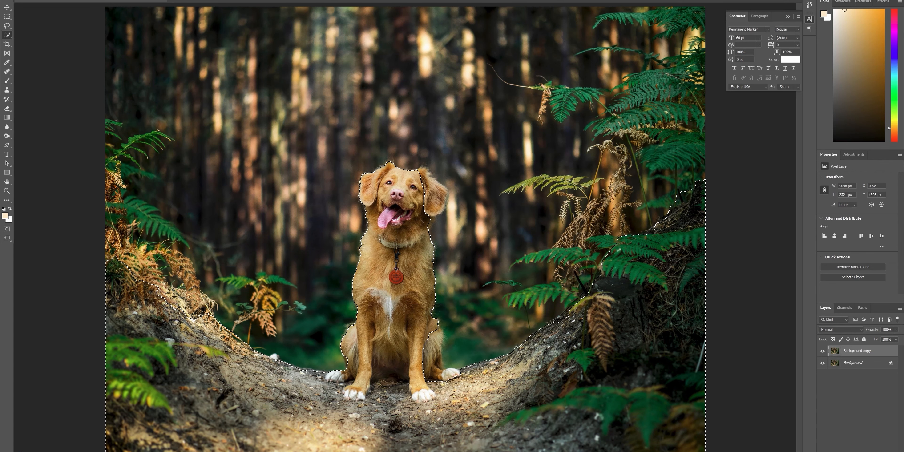
Step: Extend the quick selection over the left bank and its ferns, using a smaller brush for the fern tips
{"action": "mouse_move", "coordinate": [180, 318]}
{"action": "left_mouse_down"}
{"action": "mouse_move", "coordinate": [98, 170]}
{"action": "mouse_move", "coordinate": [106, 242]}
{"action": "mouse_move", "coordinate": [117, 186]}
{"action": "mouse_move", "coordinate": [182, 256]}
{"action": "mouse_move", "coordinate": [201, 298]}
{"action": "left_mouse_up"}
{"action": "key", "text": "bracketleft"}
{"action": "key", "text": "bracketleft"}
{"action": "key", "text": "bracketleft"}
{"action": "key", "text": "bracketleft"}
{"action": "key", "text": "bracketleft"}
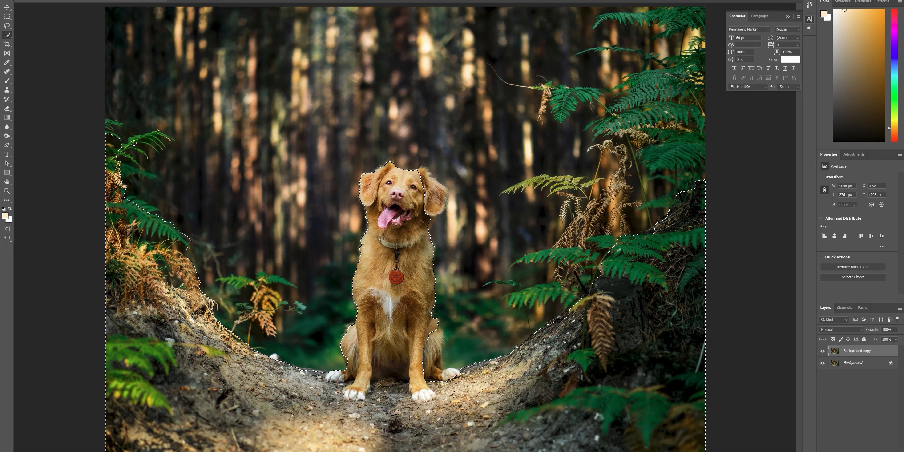
{"action": "key", "text": "bracketleft"}
{"action": "key", "text": "bracketleft"}
{"action": "mouse_move", "coordinate": [123, 149]}
{"action": "left_mouse_down"}
{"action": "mouse_move", "coordinate": [151, 135]}
{"action": "mouse_move", "coordinate": [138, 162]}
{"action": "mouse_move", "coordinate": [147, 157]}
{"action": "left_mouse_up"}
{"action": "left_click_drag", "start_coordinate": [119, 124], "coordinate": [108, 123]}
Step: Add the dog's missing ear on the right side of its head to the selection
{"action": "key", "text": "bracketright"}
{"action": "key", "text": "bracketright"}
{"action": "key", "text": "bracketright"}
{"action": "key", "text": "bracketright"}
{"action": "mouse_move", "coordinate": [434, 205]}
{"action": "left_mouse_down"}
{"action": "mouse_move", "coordinate": [428, 185]}
{"action": "mouse_move", "coordinate": [409, 208]}
{"action": "mouse_move", "coordinate": [428, 196]}
{"action": "left_mouse_up"}
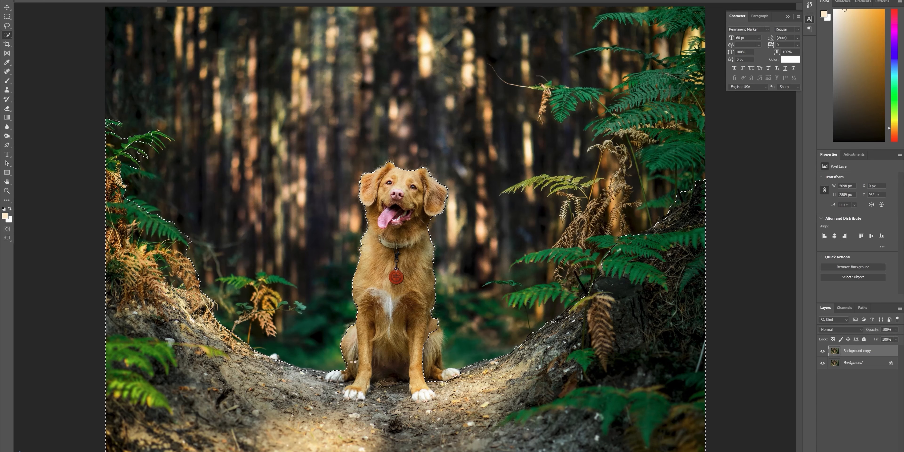
Step: Add the green ferns along the photo's right side to the selection and correct its border beside the dog
{"action": "key", "text": "bracketleft"}
{"action": "key", "text": "bracketleft"}
{"action": "key", "text": "bracketleft"}
{"action": "key", "text": "bracketleft"}
{"action": "mouse_move", "coordinate": [595, 268]}
{"action": "left_mouse_down"}
{"action": "mouse_move", "coordinate": [575, 277]}
{"action": "mouse_move", "coordinate": [547, 261]}
{"action": "mouse_move", "coordinate": [589, 213]}
{"action": "mouse_move", "coordinate": [596, 128]}
{"action": "mouse_move", "coordinate": [618, 78]}
{"action": "mouse_move", "coordinate": [610, 21]}
{"action": "mouse_move", "coordinate": [512, 34]}
{"action": "left_mouse_up"}
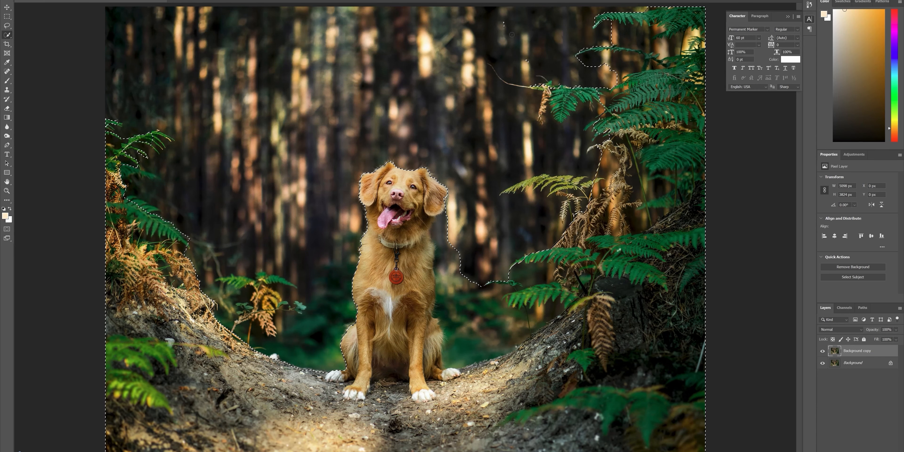
{"action": "left_click_drag", "start_coordinate": [636, 62], "coordinate": [630, 58]}
{"action": "key", "text": "bracketright"}
{"action": "key", "text": "bracketright"}
{"action": "key", "text": "bracketright"}
{"action": "key", "text": "bracketright"}
{"action": "left_click_drag", "start_coordinate": [588, 95], "coordinate": [562, 104]}
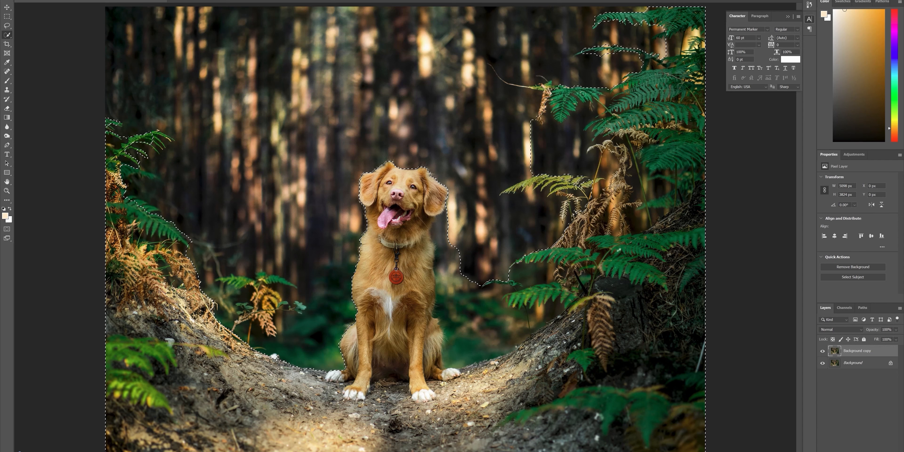
{"action": "left_click_drag", "start_coordinate": [512, 186], "coordinate": [497, 241]}
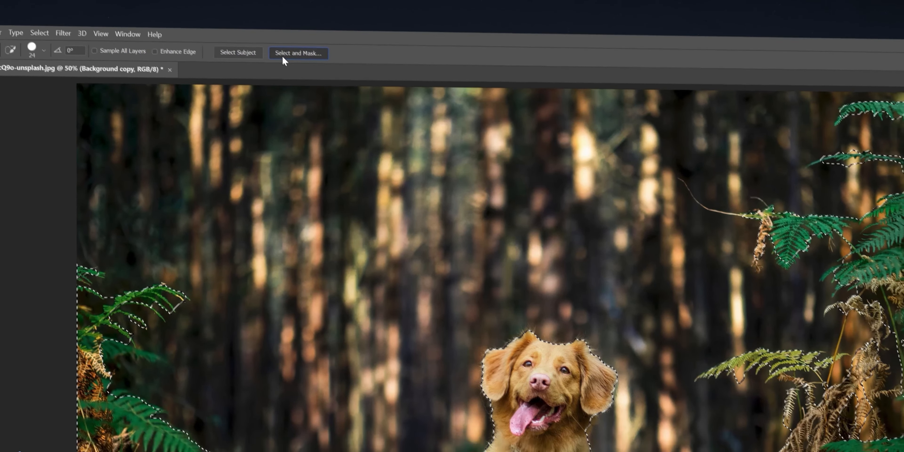
Step: Open the selection in Select and Mask and refine the fur edge around the dog's head with the Refine Edge tool
{"action": "left_click", "coordinate": [295, 67]}
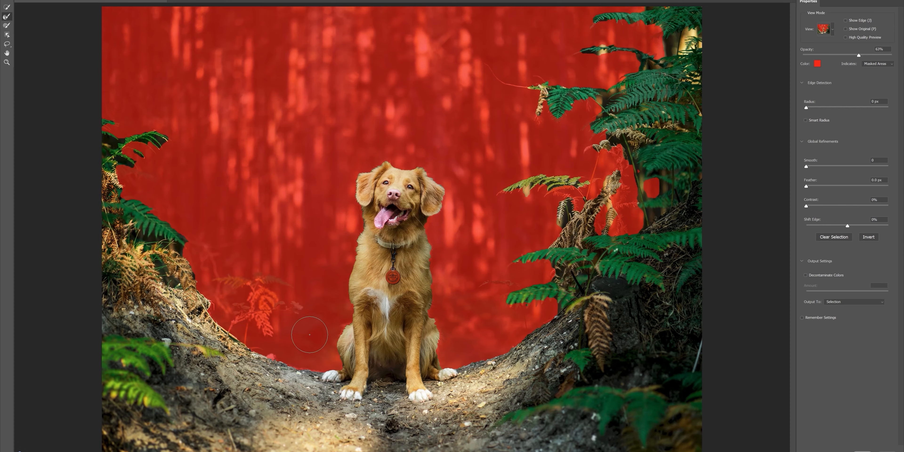
{"action": "key", "text": "ctrl+equal"}
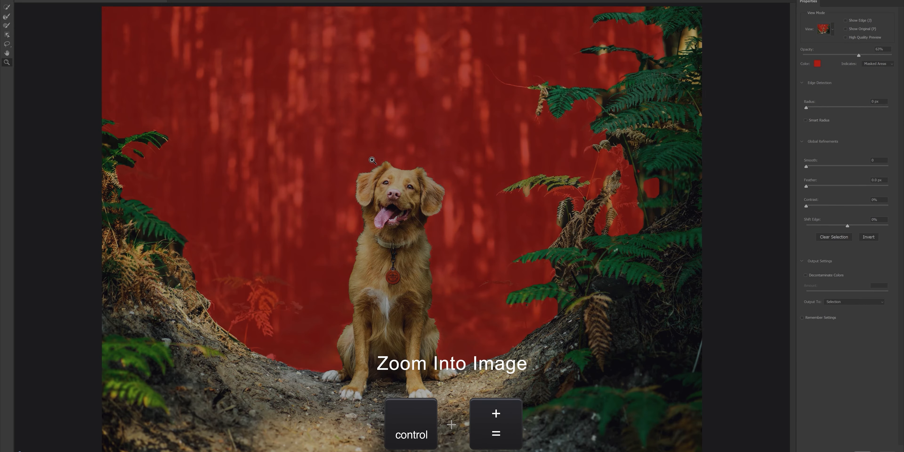
{"action": "key", "text": "ctrl+equal"}
{"action": "key", "text": "ctrl+equal"}
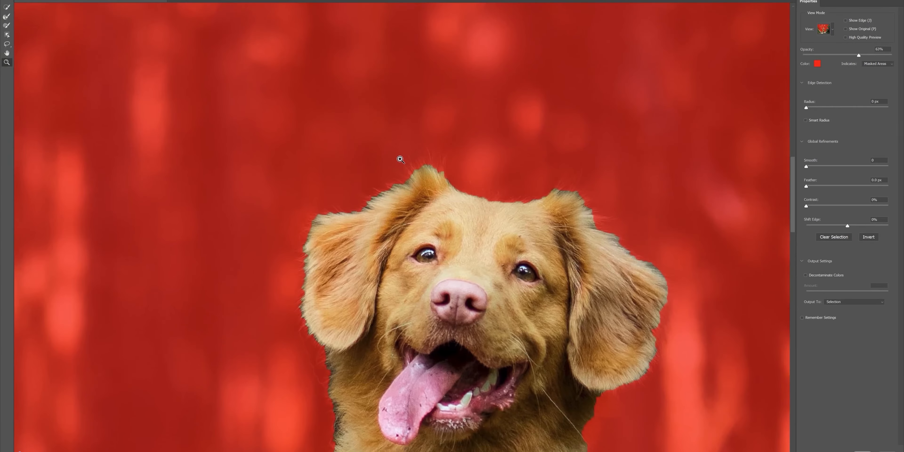
{"action": "key", "text": "r"}
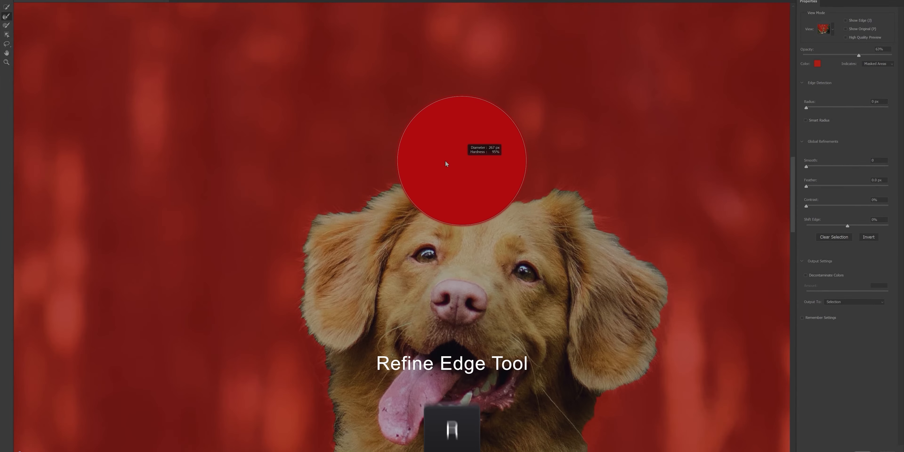
{"action": "left_click_drag", "start_coordinate": [446, 161], "coordinate": [352, 175]}
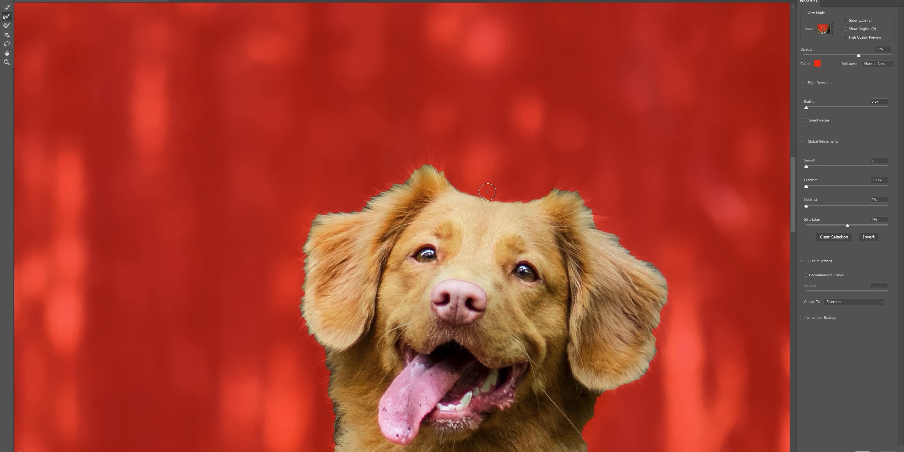
{"action": "left_click_drag", "start_coordinate": [485, 192], "coordinate": [469, 190]}
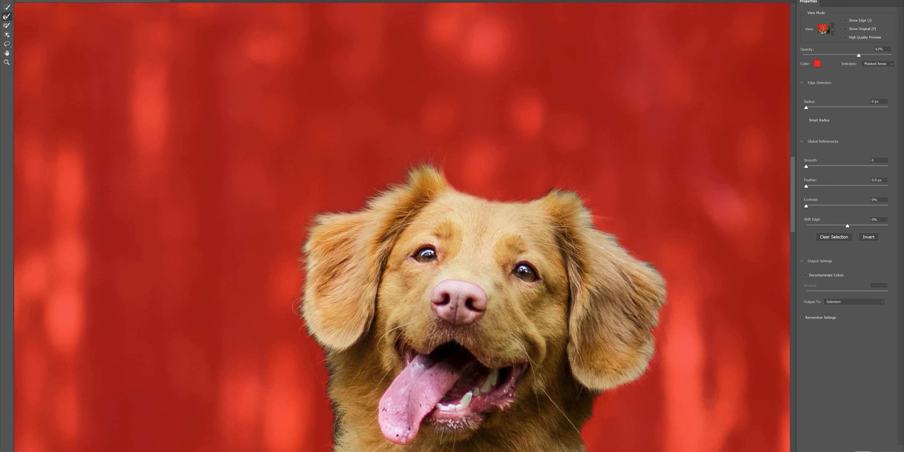
Step: Refine the fur edges down the dog's neck, chest and hind legs to its paws
{"action": "left_click_drag", "start_coordinate": [348, 409], "coordinate": [424, 115]}
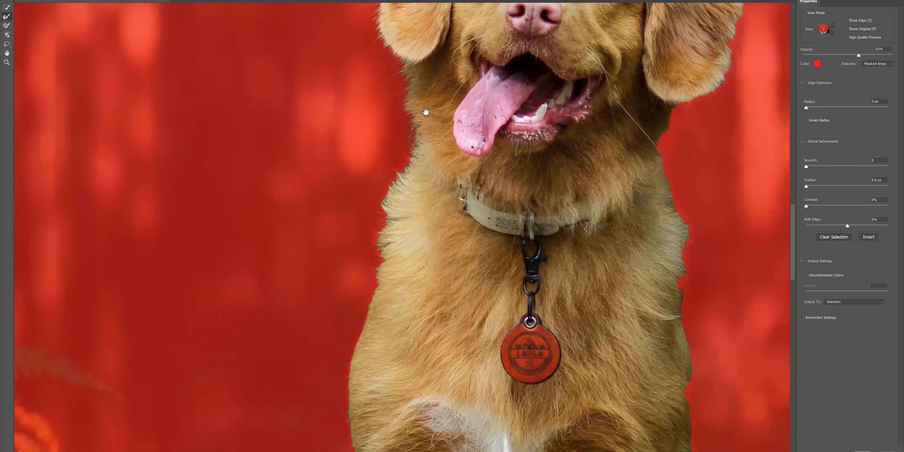
{"action": "left_click_drag", "start_coordinate": [347, 373], "coordinate": [359, 159]}
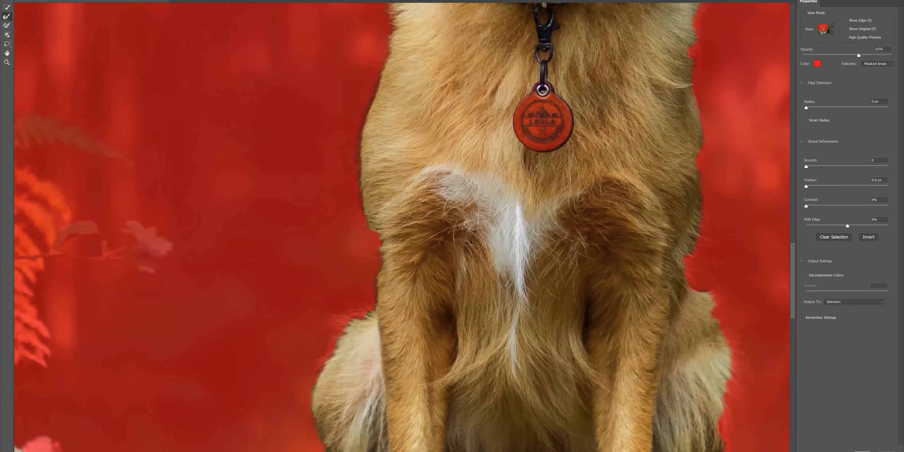
{"action": "left_click_drag", "start_coordinate": [372, 288], "coordinate": [418, 146]}
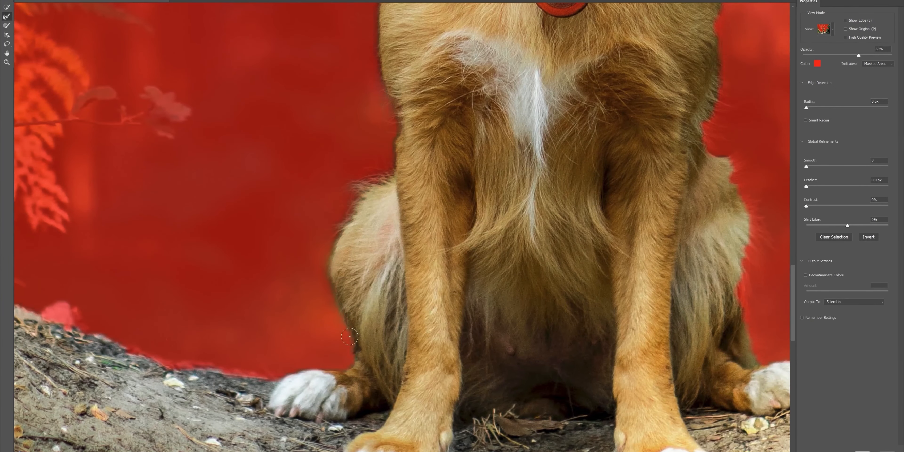
{"action": "right_click", "coordinate": [351, 361], "text": "alt"}
{"action": "mouse_move", "coordinate": [350, 362]}
{"action": "left_mouse_down"}
{"action": "mouse_move", "coordinate": [637, 356]}
{"action": "mouse_move", "coordinate": [622, 357]}
{"action": "left_mouse_up"}
{"action": "mouse_move", "coordinate": [547, 370]}
{"action": "left_mouse_down"}
{"action": "mouse_move", "coordinate": [445, 357]}
{"action": "mouse_move", "coordinate": [298, 307]}
{"action": "mouse_move", "coordinate": [104, 183]}
{"action": "mouse_move", "coordinate": [354, 343]}
{"action": "left_mouse_up"}
{"action": "right_click", "coordinate": [393, 341], "text": "alt"}
{"action": "mouse_move", "coordinate": [351, 332]}
{"action": "left_mouse_down"}
{"action": "mouse_move", "coordinate": [286, 205]}
{"action": "mouse_move", "coordinate": [439, 376]}
{"action": "left_mouse_up"}
Step: Refine the edges of the large green fern on the left bank with a smaller brush
{"action": "mouse_move", "coordinate": [433, 370]}
{"action": "left_mouse_down"}
{"action": "mouse_move", "coordinate": [481, 336]}
{"action": "mouse_move", "coordinate": [485, 320]}
{"action": "mouse_move", "coordinate": [474, 338]}
{"action": "mouse_move", "coordinate": [467, 317]}
{"action": "mouse_move", "coordinate": [417, 318]}
{"action": "mouse_move", "coordinate": [432, 282]}
{"action": "mouse_move", "coordinate": [407, 276]}
{"action": "mouse_move", "coordinate": [356, 291]}
{"action": "mouse_move", "coordinate": [373, 298]}
{"action": "mouse_move", "coordinate": [360, 274]}
{"action": "mouse_move", "coordinate": [313, 266]}
{"action": "mouse_move", "coordinate": [293, 292]}
{"action": "mouse_move", "coordinate": [274, 269]}
{"action": "left_mouse_up"}
{"action": "mouse_move", "coordinate": [487, 287]}
{"action": "left_mouse_down"}
{"action": "mouse_move", "coordinate": [532, 366]}
{"action": "mouse_move", "coordinate": [519, 356]}
{"action": "left_mouse_up"}
{"action": "key", "text": "bracketleft"}
{"action": "key", "text": "bracketleft"}
{"action": "key", "text": "bracketleft"}
{"action": "key", "text": "bracketleft"}
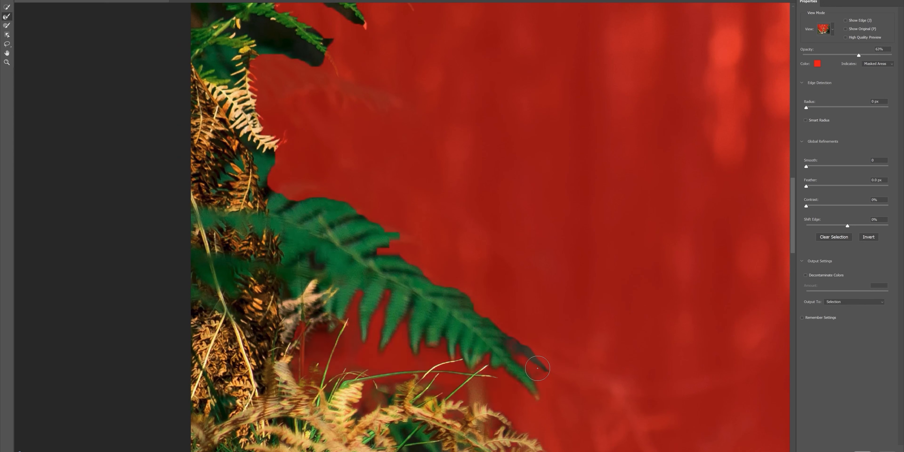
{"action": "mouse_move", "coordinate": [278, 190]}
{"action": "left_mouse_down"}
{"action": "mouse_move", "coordinate": [261, 212]}
{"action": "mouse_move", "coordinate": [285, 202]}
{"action": "left_mouse_up"}
{"action": "mouse_move", "coordinate": [280, 163]}
{"action": "left_mouse_down"}
{"action": "mouse_move", "coordinate": [294, 192]}
{"action": "mouse_move", "coordinate": [231, 97]}
{"action": "mouse_move", "coordinate": [258, 58]}
{"action": "mouse_move", "coordinate": [325, 83]}
{"action": "mouse_move", "coordinate": [305, 64]}
{"action": "mouse_move", "coordinate": [353, 99]}
{"action": "mouse_move", "coordinate": [280, 33]}
{"action": "mouse_move", "coordinate": [346, 34]}
{"action": "mouse_move", "coordinate": [380, 58]}
{"action": "left_mouse_up"}
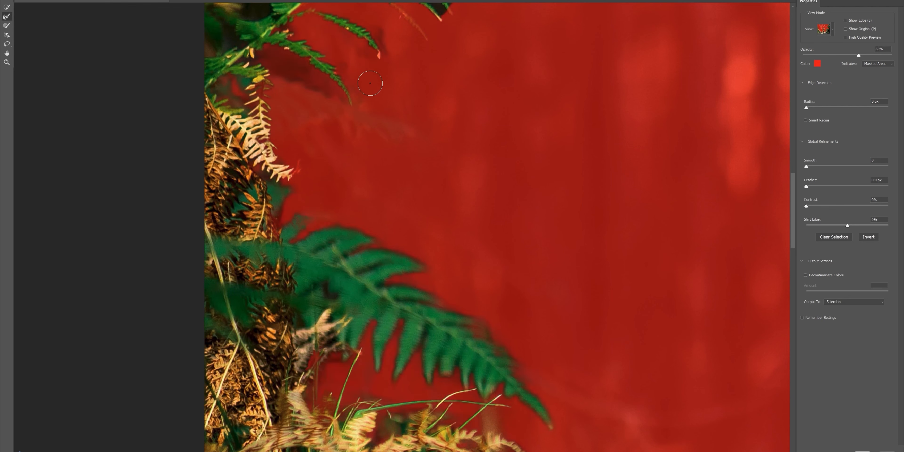
Step: Refine the dried fern edges on the left bank and paint the dark gaps between them out of the selection
{"action": "left_click_drag", "start_coordinate": [357, 175], "coordinate": [344, 32]}
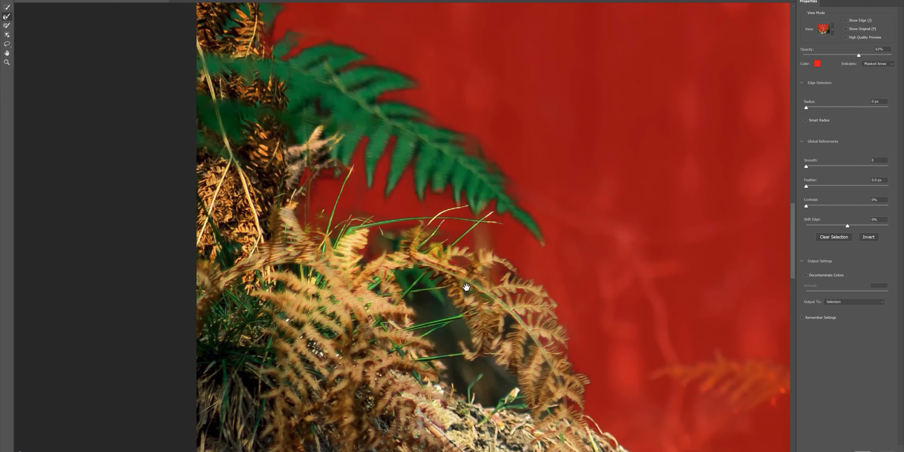
{"action": "left_click_drag", "start_coordinate": [466, 287], "coordinate": [345, 157]}
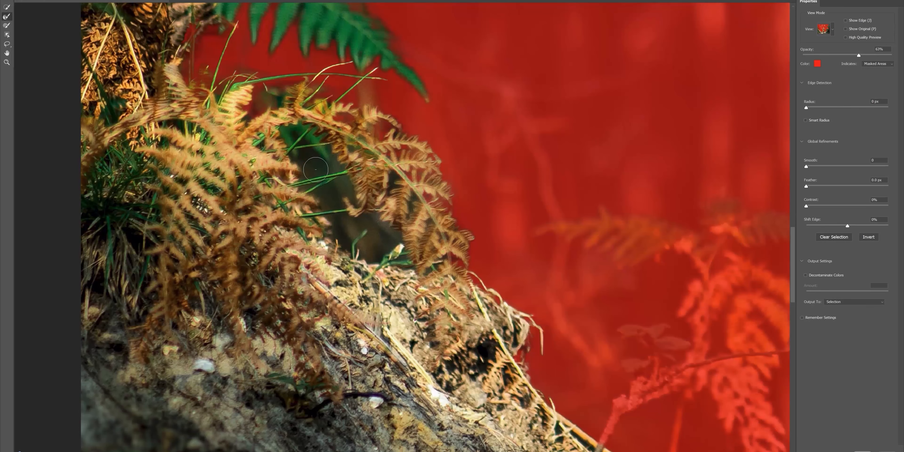
{"action": "key", "text": "b"}
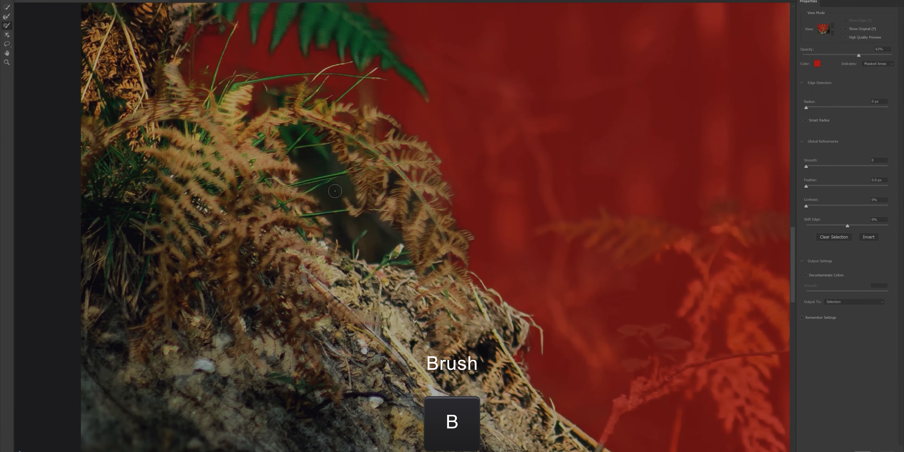
{"action": "right_click", "coordinate": [335, 191], "text": "alt"}
{"action": "left_click_drag", "start_coordinate": [342, 188], "coordinate": [328, 199], "text": "alt"}
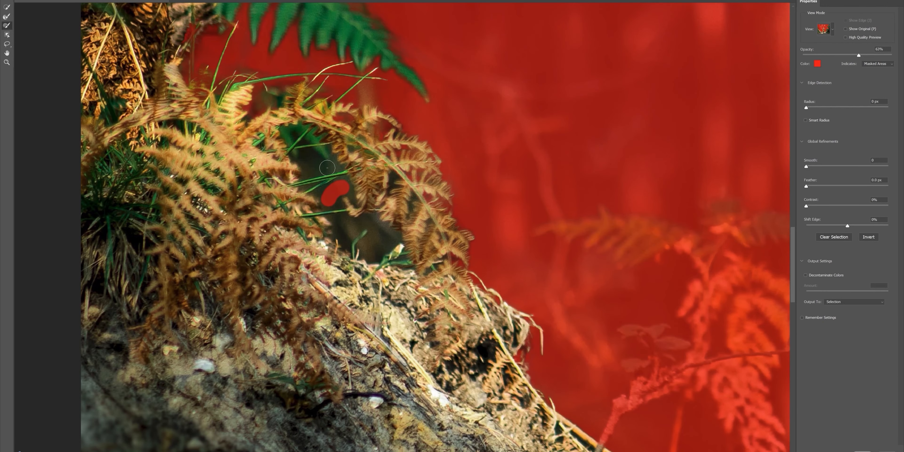
{"action": "left_click_drag", "start_coordinate": [327, 168], "coordinate": [310, 167], "text": "alt"}
{"action": "mouse_move", "coordinate": [341, 230]}
{"action": "left_mouse_down", "text": "alt"}
{"action": "mouse_move", "coordinate": [366, 223]}
{"action": "mouse_move", "coordinate": [384, 237]}
{"action": "mouse_move", "coordinate": [373, 256]}
{"action": "mouse_move", "coordinate": [390, 240]}
{"action": "mouse_move", "coordinate": [370, 246]}
{"action": "mouse_move", "coordinate": [330, 217]}
{"action": "mouse_move", "coordinate": [345, 191]}
{"action": "mouse_move", "coordinate": [295, 154]}
{"action": "mouse_move", "coordinate": [331, 148]}
{"action": "mouse_move", "coordinate": [330, 160]}
{"action": "mouse_move", "coordinate": [394, 181]}
{"action": "mouse_move", "coordinate": [409, 211]}
{"action": "mouse_move", "coordinate": [351, 143]}
{"action": "mouse_move", "coordinate": [397, 246]}
{"action": "mouse_move", "coordinate": [371, 270]}
{"action": "left_mouse_up", "text": "alt"}
Step: Refine the edges of the upper fern frond on the left bank to remove the dark background between its leaves
{"action": "key", "text": "r"}
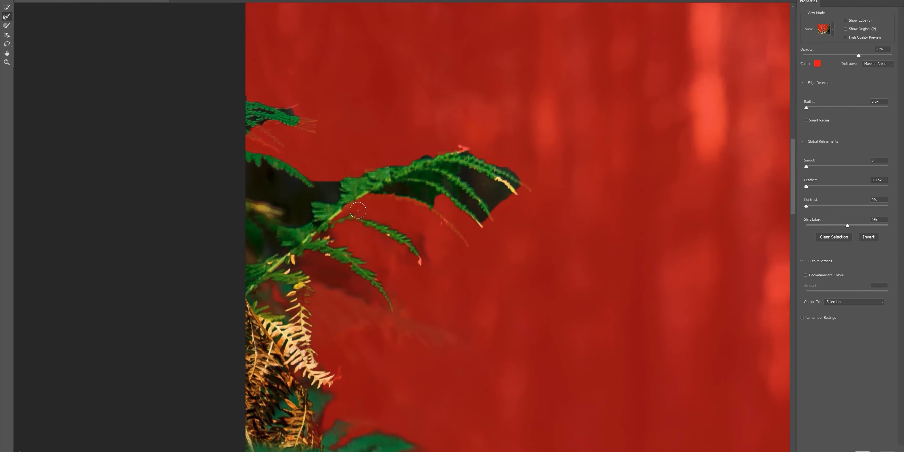
{"action": "mouse_move", "coordinate": [355, 208]}
{"action": "left_mouse_down"}
{"action": "mouse_move", "coordinate": [408, 203]}
{"action": "mouse_move", "coordinate": [459, 231]}
{"action": "left_mouse_up"}
{"action": "mouse_move", "coordinate": [385, 191]}
{"action": "left_mouse_down"}
{"action": "mouse_move", "coordinate": [410, 189]}
{"action": "mouse_move", "coordinate": [483, 219]}
{"action": "left_mouse_up"}
{"action": "left_click_drag", "start_coordinate": [428, 180], "coordinate": [503, 195]}
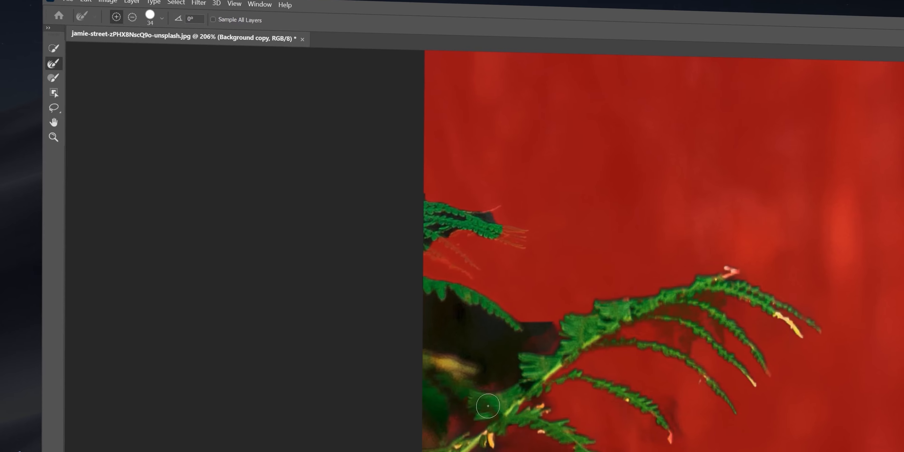
Step: Brush the dark gap beside the upper left fern out of the selection and refine the surrounding leaf edges
{"action": "key", "text": "b"}
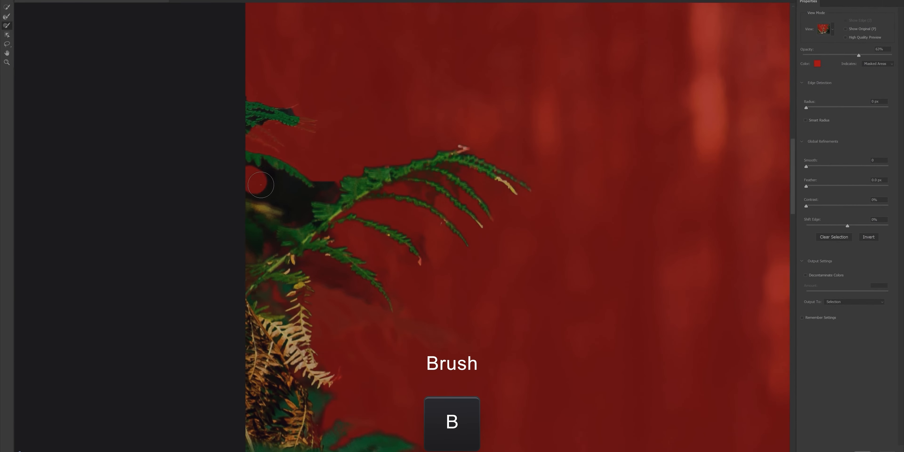
{"action": "mouse_move", "coordinate": [260, 185]}
{"action": "left_mouse_down"}
{"action": "mouse_move", "coordinate": [300, 214]}
{"action": "mouse_move", "coordinate": [326, 181]}
{"action": "left_mouse_up"}
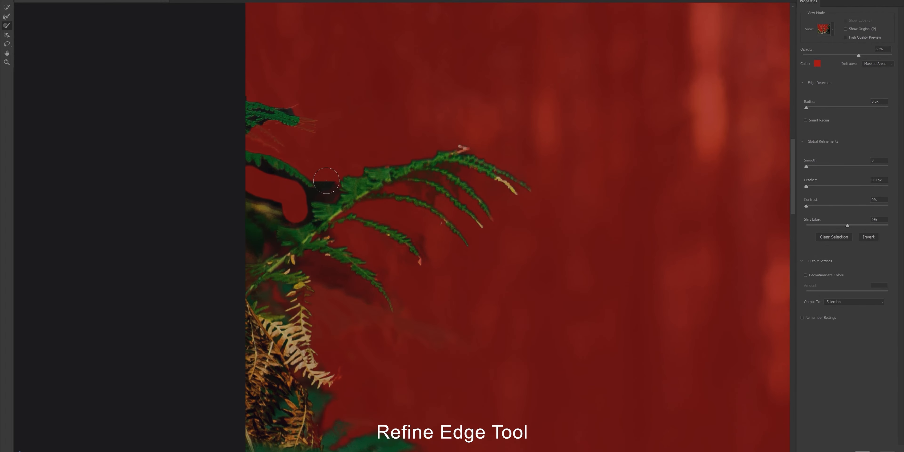
{"action": "key", "text": "r"}
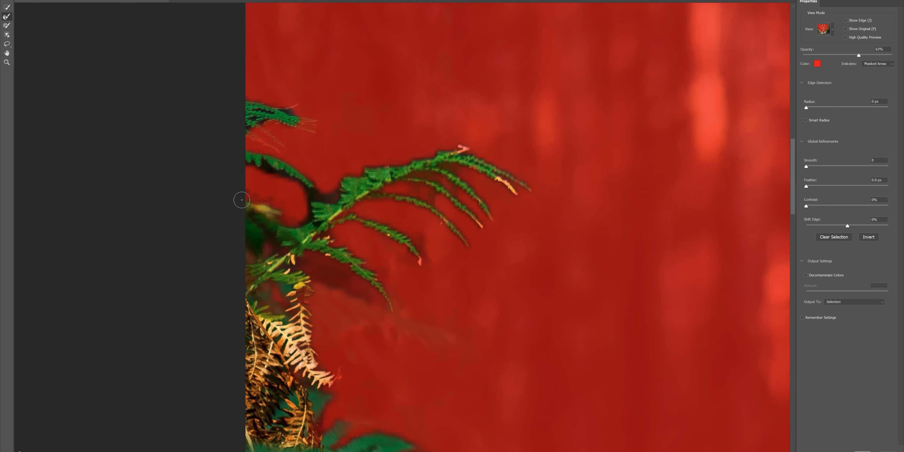
{"action": "mouse_move", "coordinate": [263, 207]}
{"action": "left_mouse_down"}
{"action": "mouse_move", "coordinate": [256, 166]}
{"action": "mouse_move", "coordinate": [332, 199]}
{"action": "mouse_move", "coordinate": [315, 182]}
{"action": "left_mouse_up"}
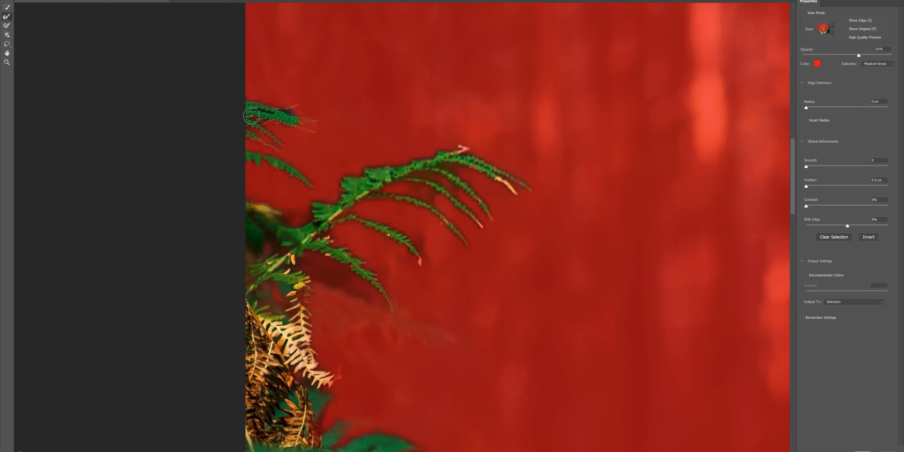
{"action": "mouse_move", "coordinate": [244, 99]}
{"action": "left_mouse_down"}
{"action": "mouse_move", "coordinate": [243, 177]}
{"action": "mouse_move", "coordinate": [255, 234]}
{"action": "mouse_move", "coordinate": [274, 232]}
{"action": "mouse_move", "coordinate": [260, 250]}
{"action": "left_mouse_up"}
{"action": "mouse_move", "coordinate": [304, 249]}
{"action": "left_mouse_down"}
{"action": "mouse_move", "coordinate": [278, 254]}
{"action": "mouse_move", "coordinate": [160, 161]}
{"action": "left_mouse_up"}
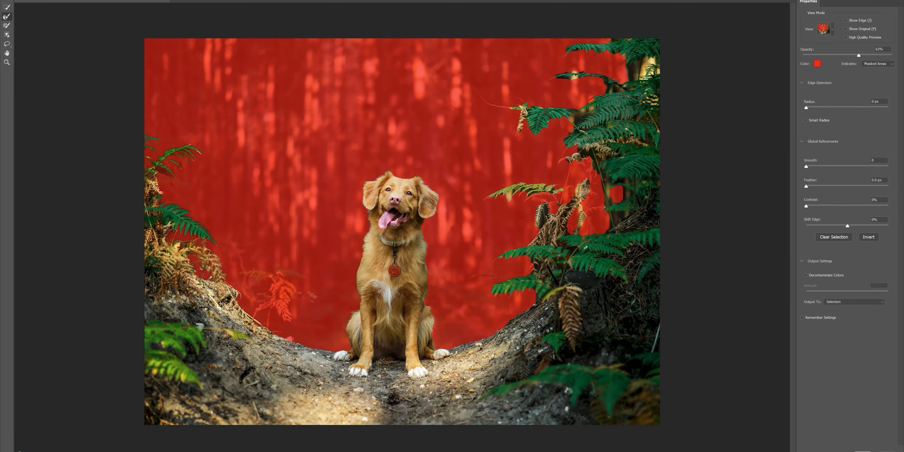
Step: Refine the edges of the dog's right side, from the ear downward, and the ferns on the right bank
{"action": "left_click_drag", "start_coordinate": [413, 175], "coordinate": [488, 177]}
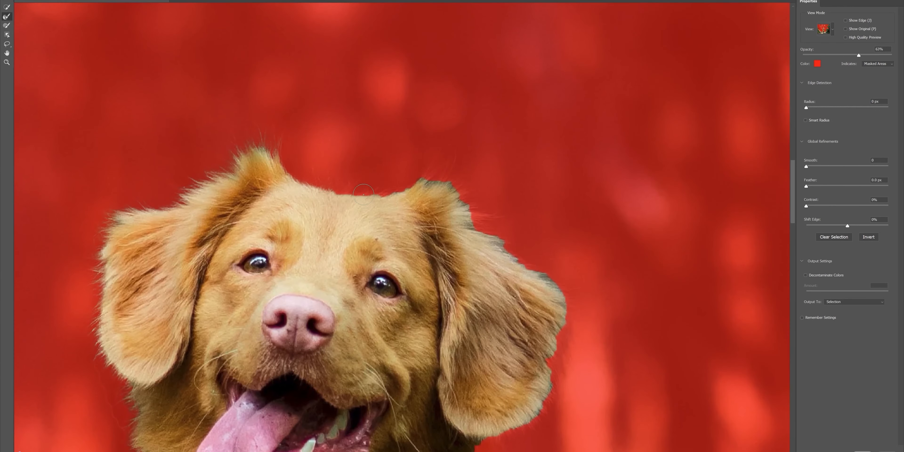
{"action": "mouse_move", "coordinate": [288, 166]}
{"action": "left_mouse_down"}
{"action": "mouse_move", "coordinate": [470, 218]}
{"action": "mouse_move", "coordinate": [555, 339]}
{"action": "mouse_move", "coordinate": [539, 399]}
{"action": "mouse_move", "coordinate": [423, 69]}
{"action": "mouse_move", "coordinate": [369, 316]}
{"action": "mouse_move", "coordinate": [367, 369]}
{"action": "left_mouse_up"}
{"action": "right_click", "coordinate": [325, 123], "text": "alt"}
{"action": "mouse_move", "coordinate": [372, 368]}
{"action": "left_mouse_down"}
{"action": "mouse_move", "coordinate": [324, 124]}
{"action": "mouse_move", "coordinate": [317, 378]}
{"action": "left_mouse_up"}
{"action": "mouse_move", "coordinate": [337, 386]}
{"action": "left_mouse_down"}
{"action": "mouse_move", "coordinate": [310, 199]}
{"action": "mouse_move", "coordinate": [329, 402]}
{"action": "left_mouse_up"}
{"action": "mouse_move", "coordinate": [343, 326]}
{"action": "left_mouse_down"}
{"action": "mouse_move", "coordinate": [363, 145]}
{"action": "mouse_move", "coordinate": [356, 287]}
{"action": "left_mouse_up"}
{"action": "left_click_drag", "start_coordinate": [493, 265], "coordinate": [336, 267]}
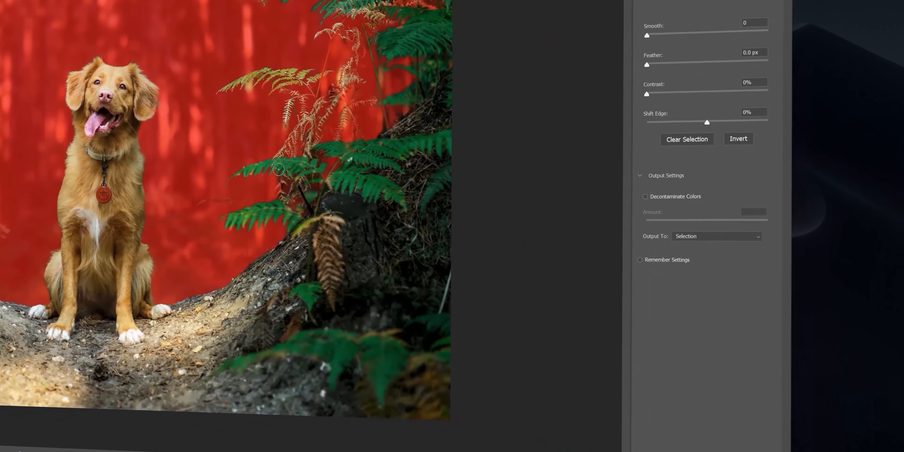
Step: Output the refined selection to a New Layer with Layer Mask
{"action": "left_click", "coordinate": [705, 235]}
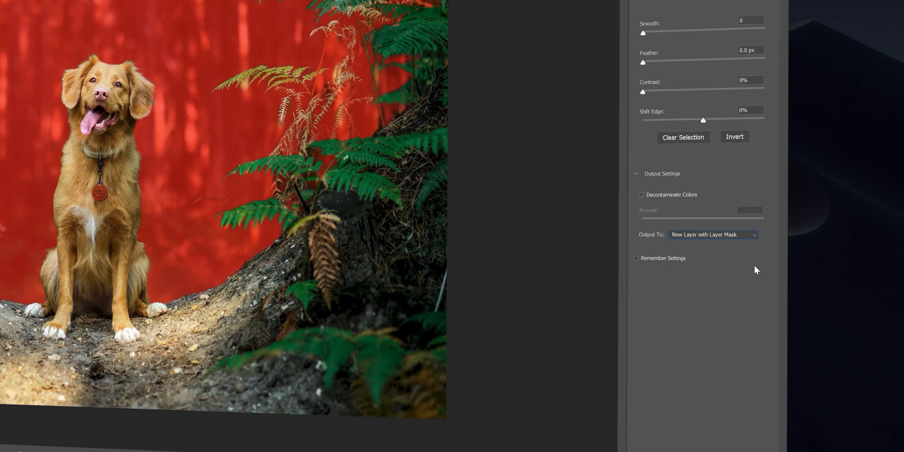
{"action": "key", "text": "Return"}
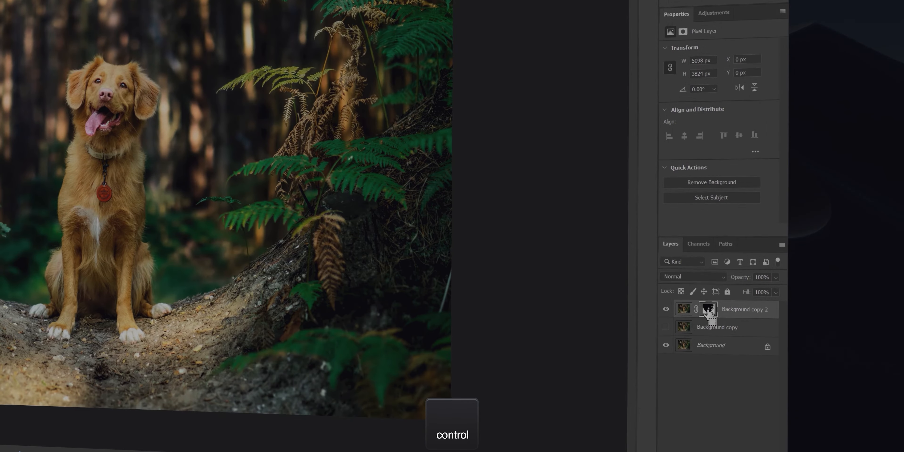
Step: Load the Background copy 2 layer mask as a selection and expand it by 35 pixels
{"action": "left_click", "coordinate": [707, 310], "text": "ctrl"}
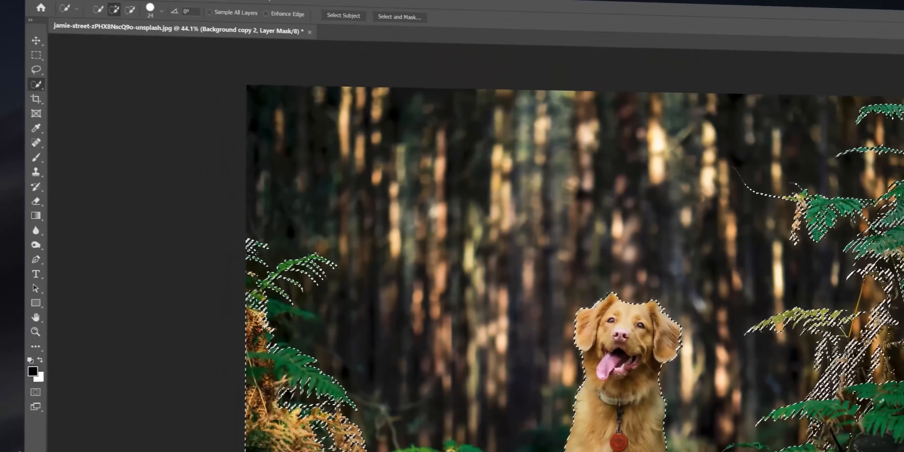
{"action": "left_click", "coordinate": [175, 4]}
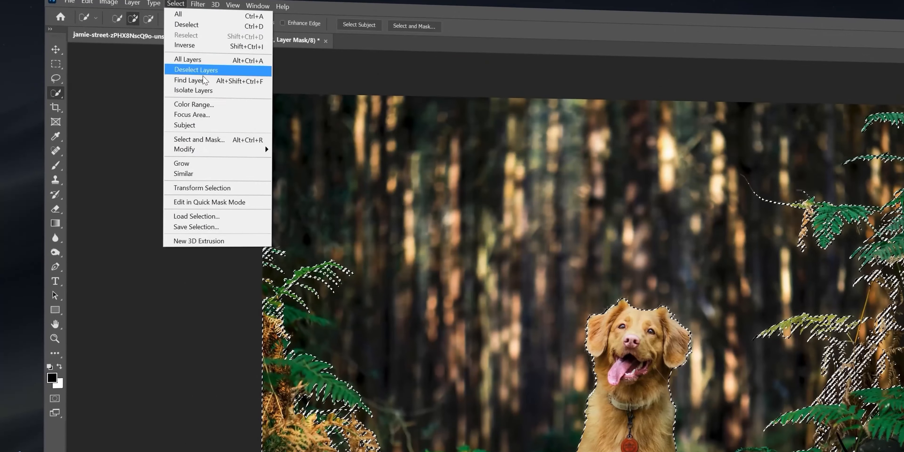
{"action": "mouse_move", "coordinate": [221, 153]}
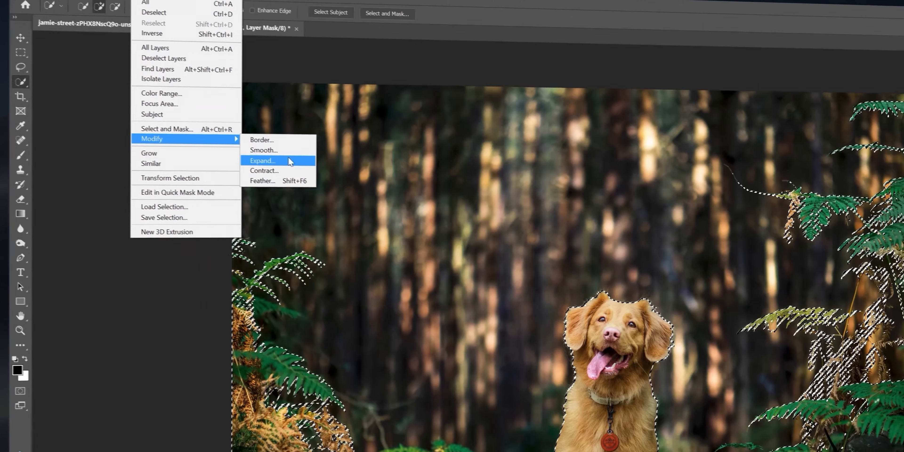
{"action": "left_click", "coordinate": [290, 161]}
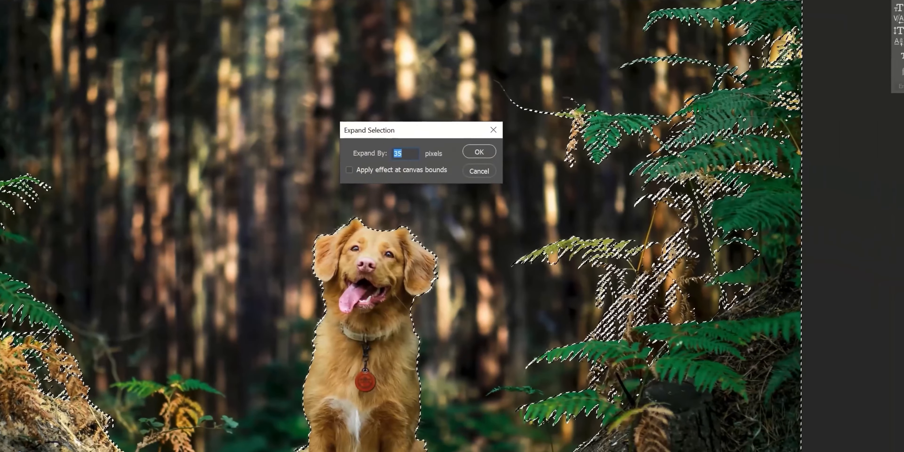
{"action": "left_click", "coordinate": [478, 151]}
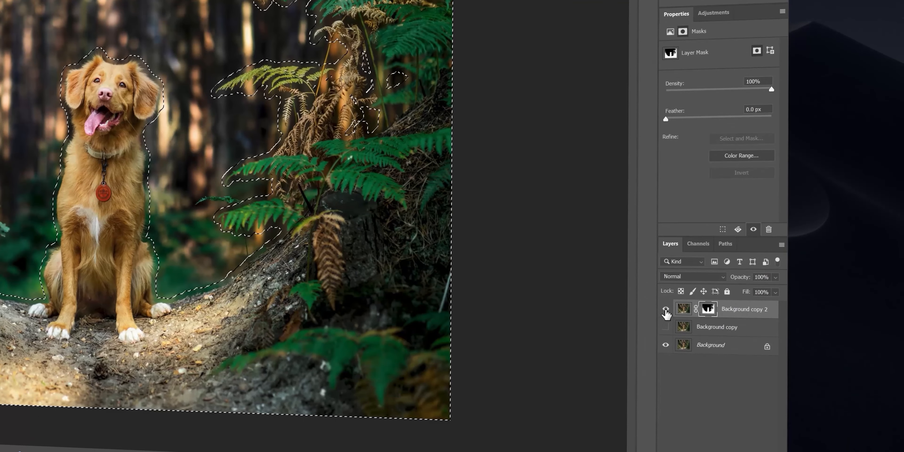
Step: Hide Background copy 2, show Background copy and fill its selected area with Content-Aware contents at 100% opacity, clearing the selection when done
{"action": "left_click", "coordinate": [666, 309]}
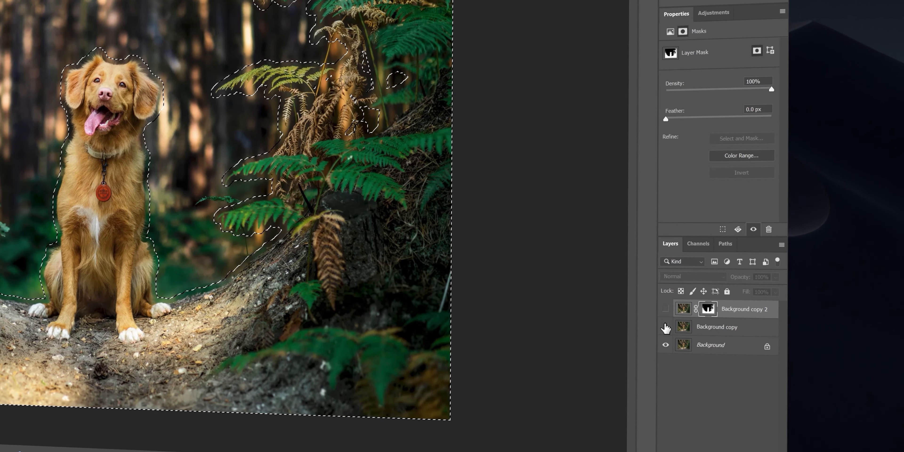
{"action": "left_click", "coordinate": [722, 331]}
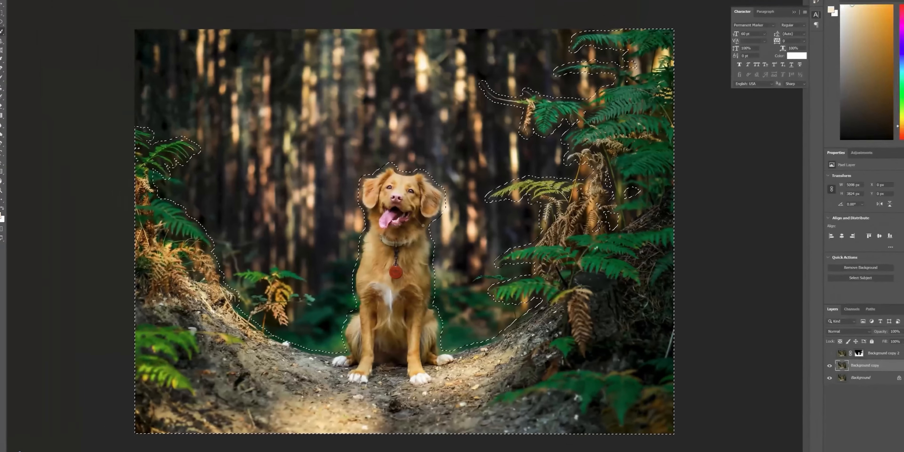
{"action": "right_click", "coordinate": [413, 209]}
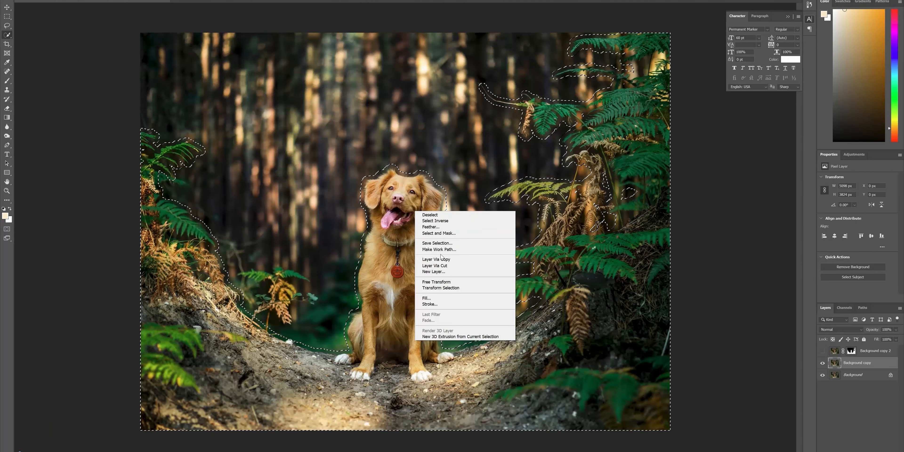
{"action": "left_click", "coordinate": [474, 298]}
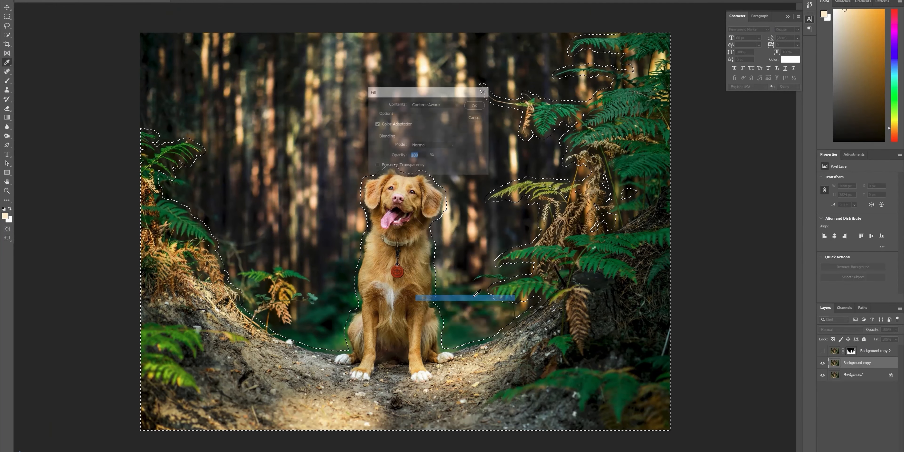
{"action": "left_click", "coordinate": [476, 105]}
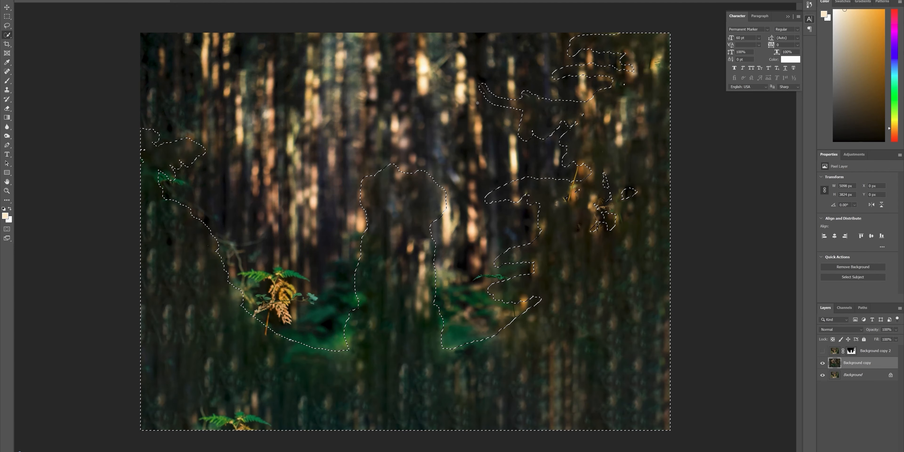
{"action": "key", "text": "ctrl+d"}
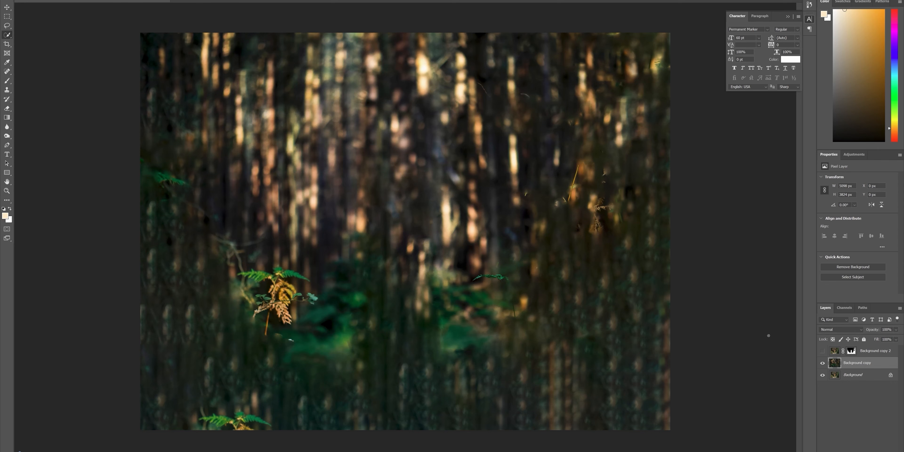
Step: Toggle the visibility of the masked Background copy 2 layer to compare the filled background with and without the foreground
{"action": "left_click", "coordinate": [822, 351]}
{"action": "left_click", "coordinate": [822, 351]}
{"action": "left_click", "coordinate": [822, 351]}
{"action": "left_click", "coordinate": [823, 351]}
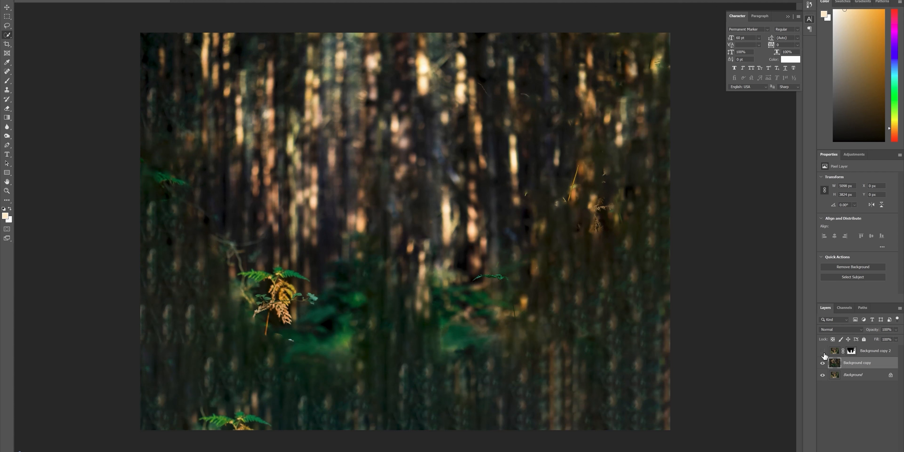
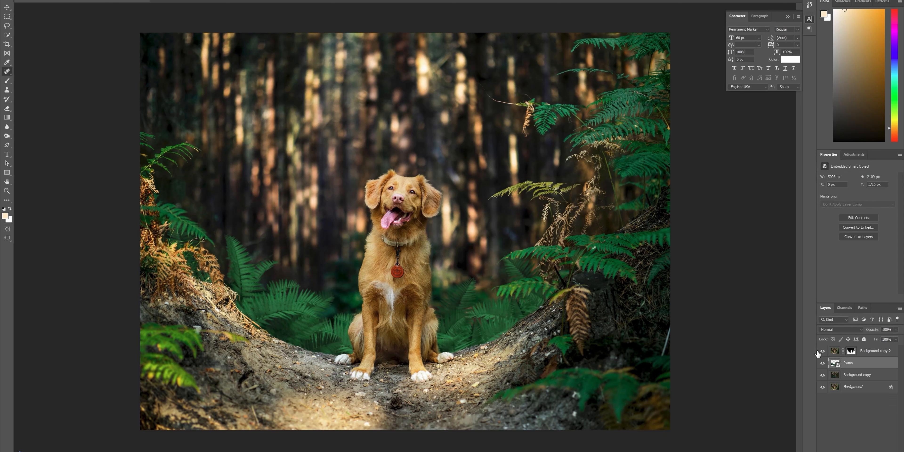
Step: Duplicate the Plants layer and move the copy above Background copy 2 at the top of the layer stack
{"action": "left_click", "coordinate": [821, 351]}
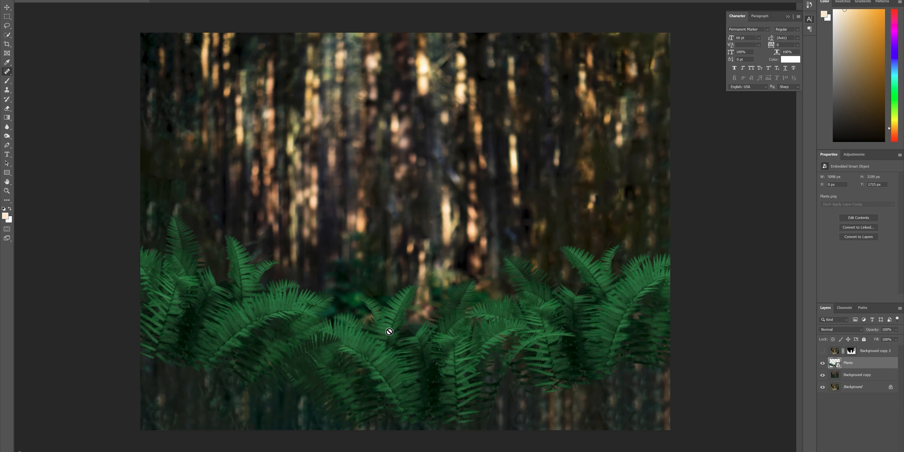
{"action": "key", "text": "ctrl+c"}
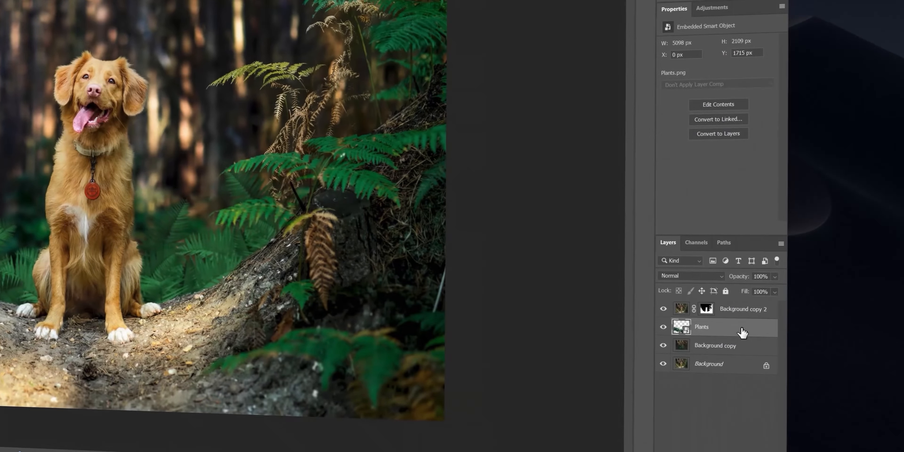
{"action": "key", "text": "ctrl+v"}
{"action": "left_click_drag", "start_coordinate": [742, 331], "coordinate": [736, 302]}
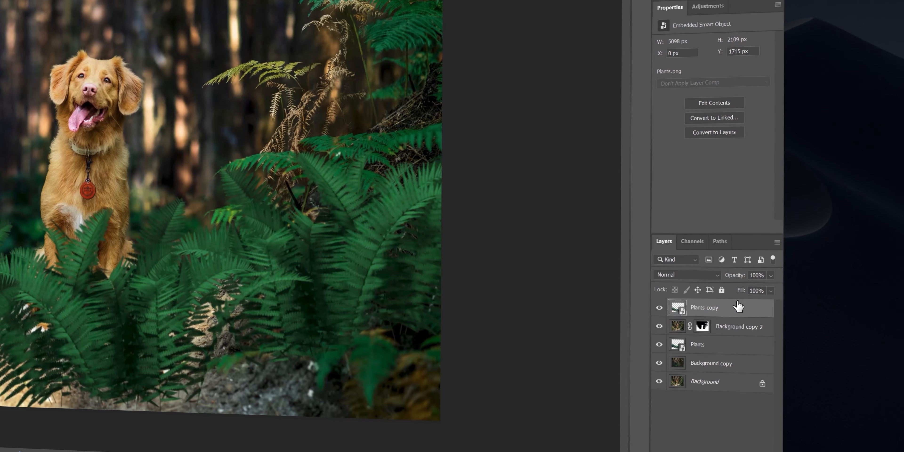
Step: Enlarge the duplicated plants layer with Free Transform and lower it so the ferns frame the bottom edge of the photo
{"action": "key", "text": "ctrl+t"}
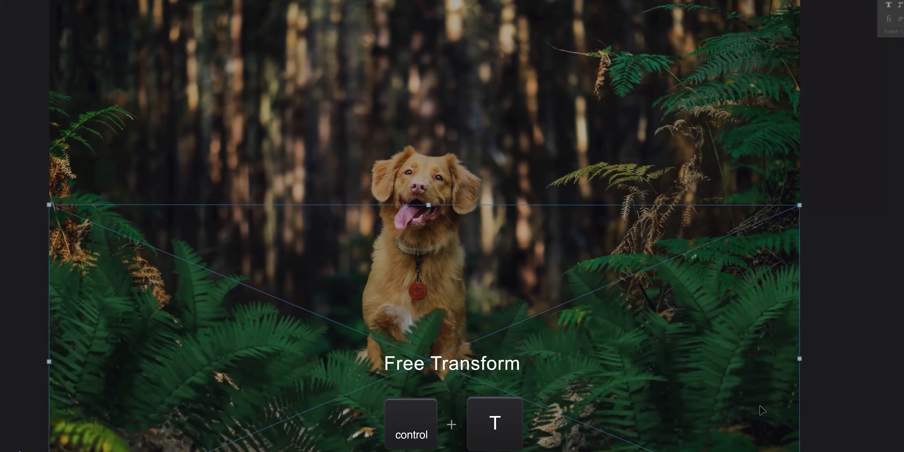
{"action": "left_click_drag", "start_coordinate": [760, 406], "coordinate": [750, 451]}
{"action": "scroll", "coordinate": [432, 234], "scroll_direction": "down", "scroll_amount": 4}
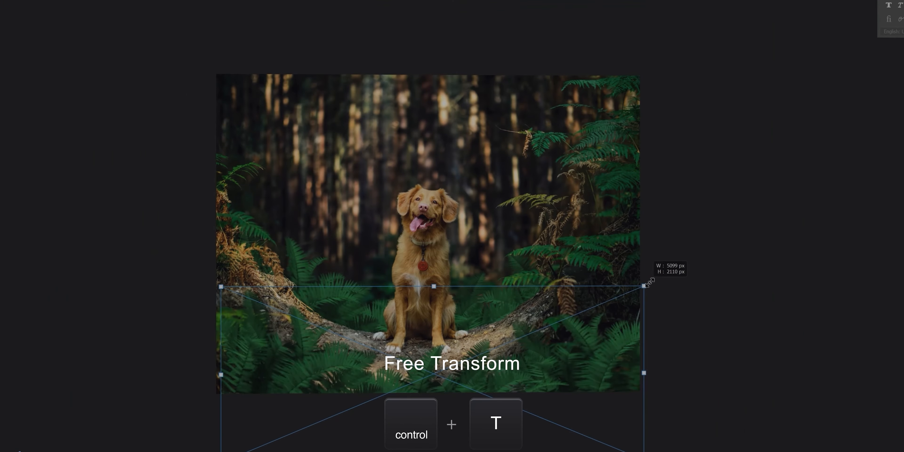
{"action": "left_click_drag", "start_coordinate": [648, 281], "coordinate": [806, 220]}
{"action": "left_click_drag", "start_coordinate": [819, 225], "coordinate": [815, 208]}
{"action": "key", "text": "Return"}
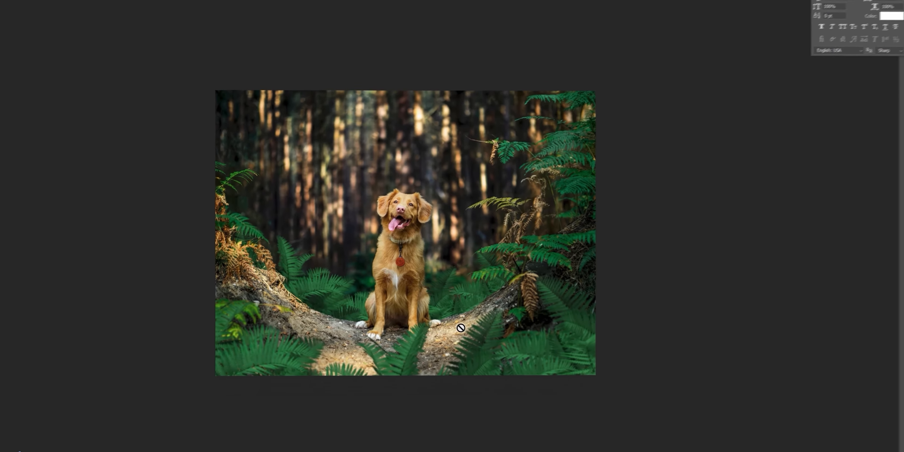
{"action": "scroll", "coordinate": [448, 305], "scroll_direction": "up", "scroll_amount": 4}
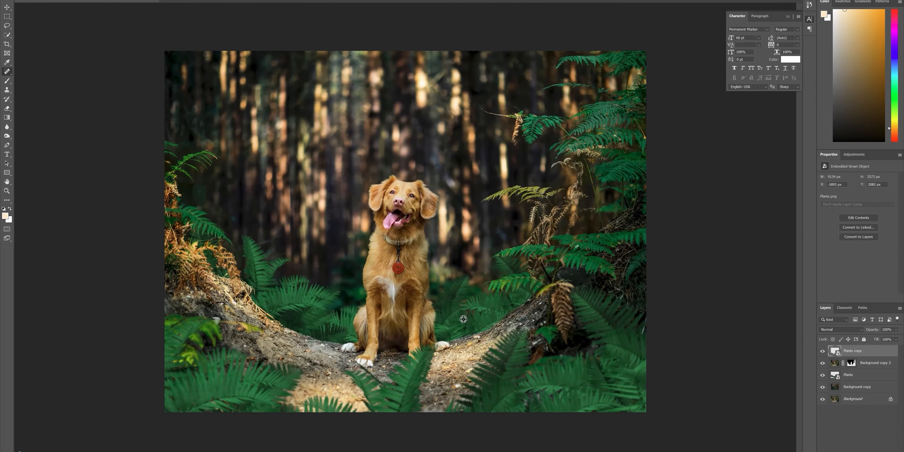
{"action": "scroll", "coordinate": [463, 319], "scroll_direction": "down", "scroll_amount": 2}
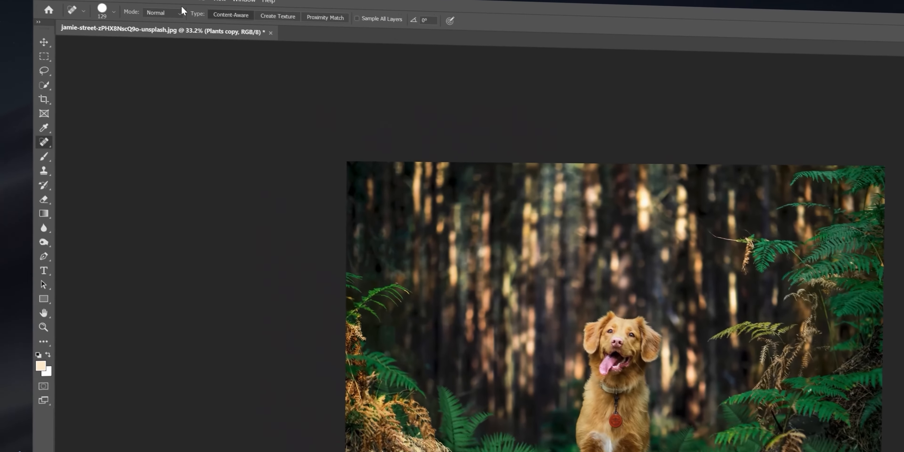
Step: Apply a Gaussian Blur with a 20.8-pixel radius to the Plants copy layer and collapse its smart filter list
{"action": "left_click", "coordinate": [196, 7]}
{"action": "mouse_move", "coordinate": [319, 118]}
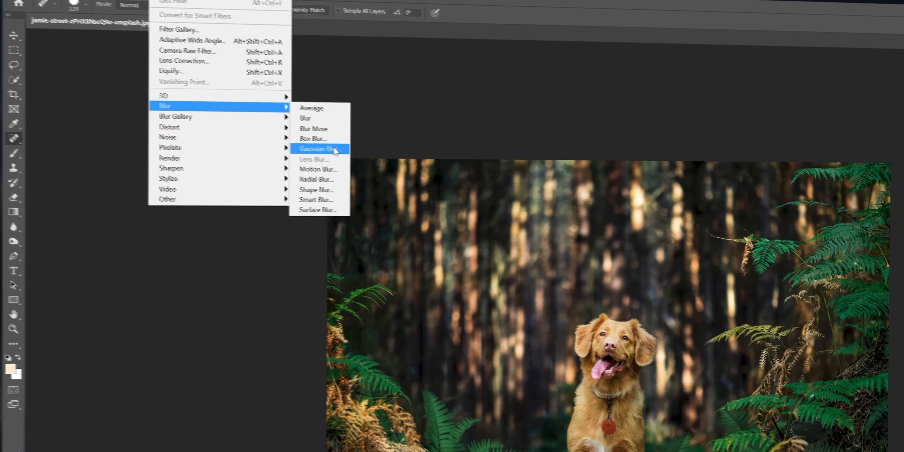
{"action": "left_click", "coordinate": [368, 162]}
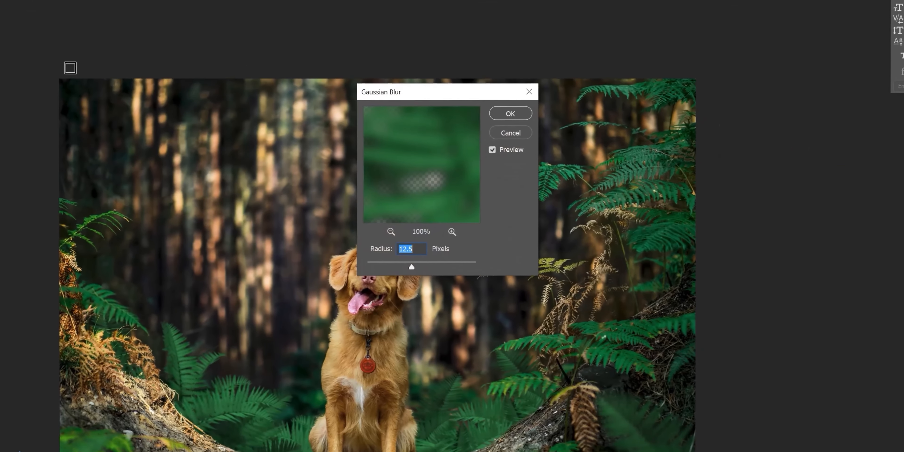
{"action": "left_click_drag", "start_coordinate": [420, 265], "coordinate": [415, 262]}
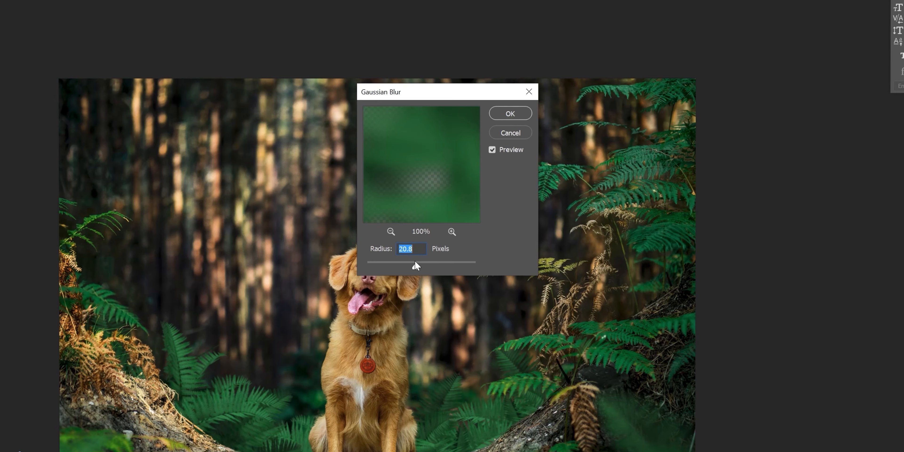
{"action": "left_click", "coordinate": [509, 115]}
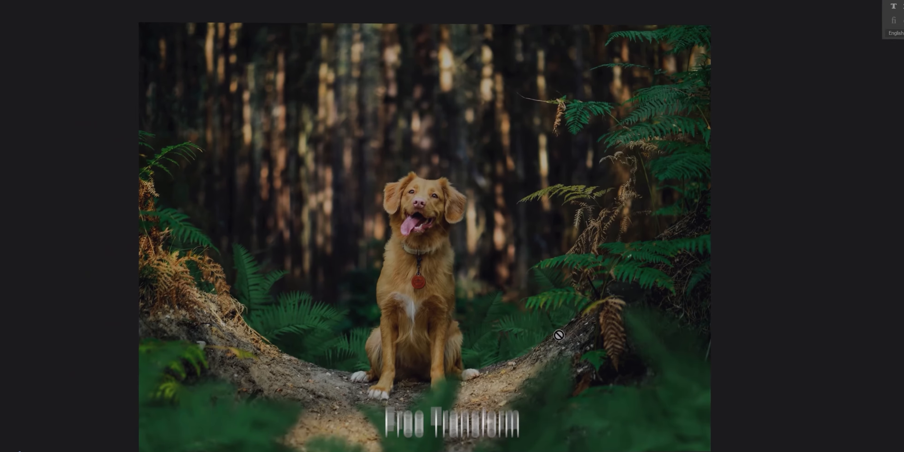
{"action": "key", "text": "ctrl+t"}
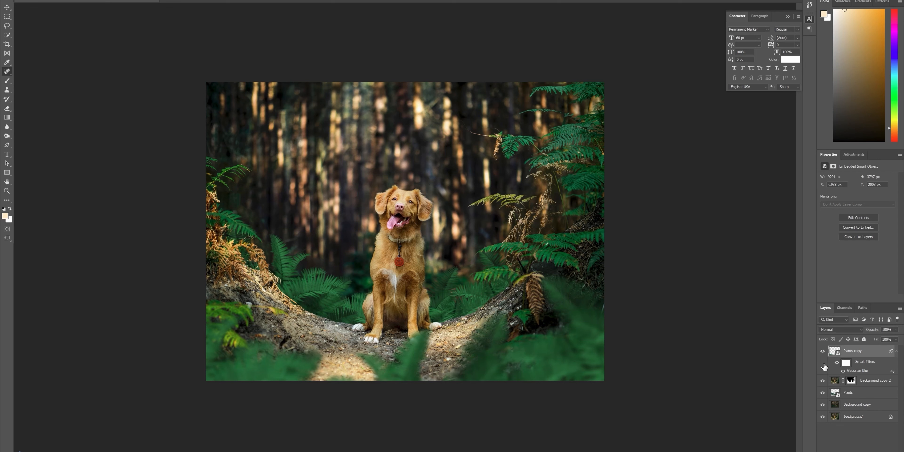
{"action": "left_click", "coordinate": [895, 351]}
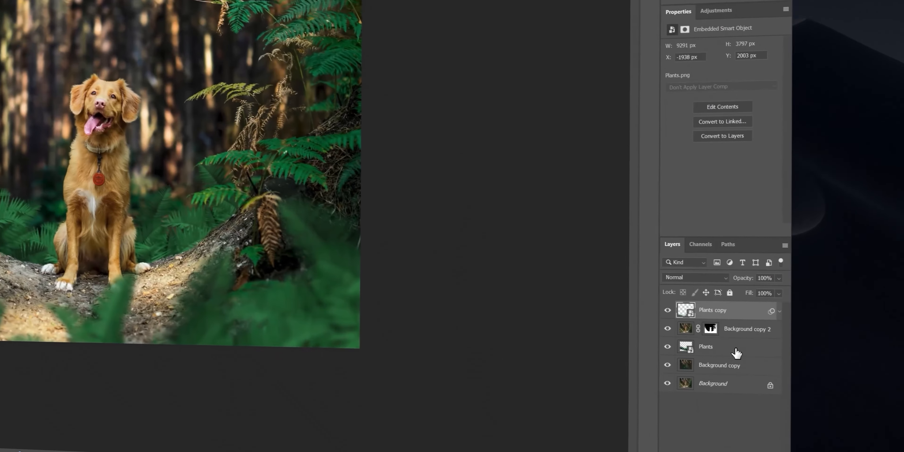
Step: Add the text "BAILEY" above the dog's head on a new layer directly above the Plants layer
{"action": "left_click", "coordinate": [868, 377]}
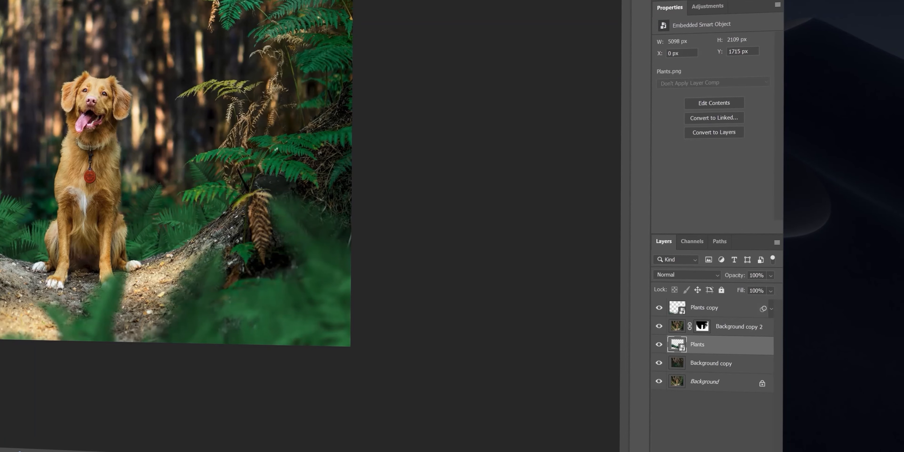
{"action": "key", "text": "ctrl+shift+alt+n"}
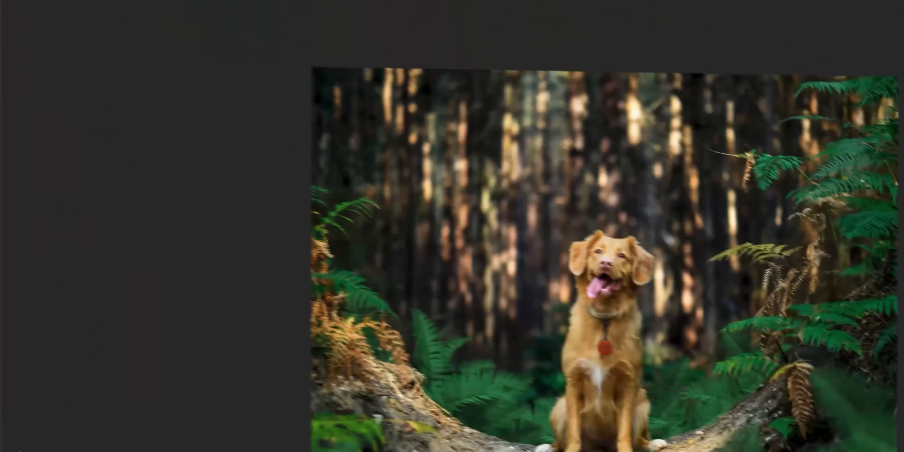
{"action": "key", "text": "t"}
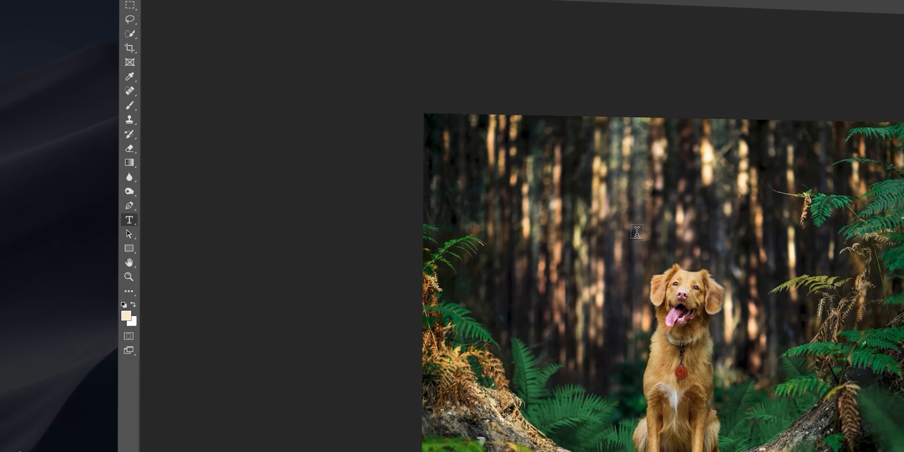
{"action": "left_click", "coordinate": [637, 231]}
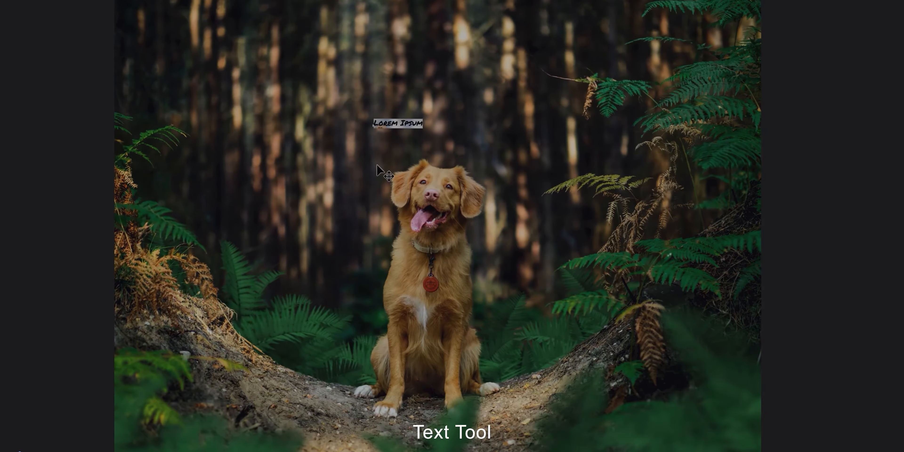
{"action": "type", "text": "BAILEY"}
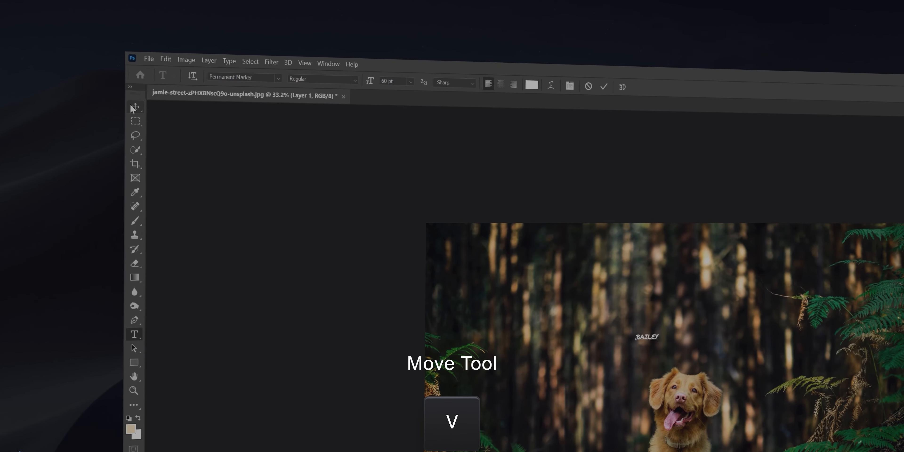
{"action": "left_click", "coordinate": [130, 104]}
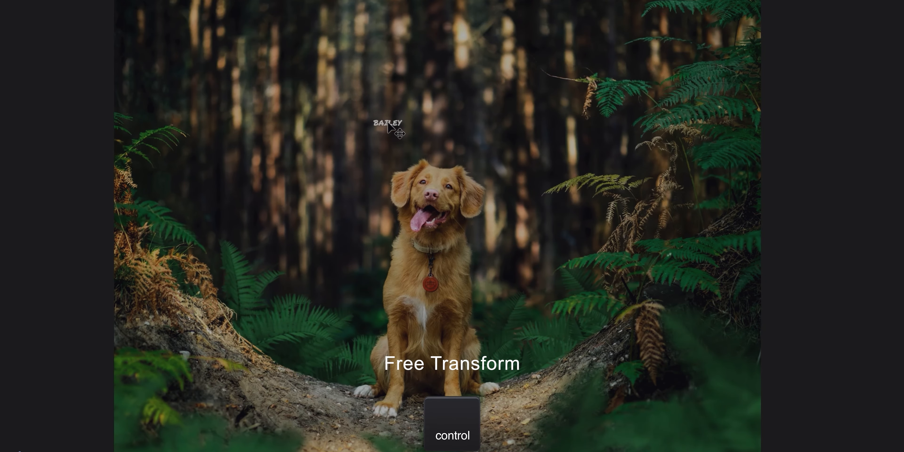
Step: Scale the BAILEY text to about 3585 px wide and position it centered behind the top of the dog's head
{"action": "key", "text": "ctrl+t"}
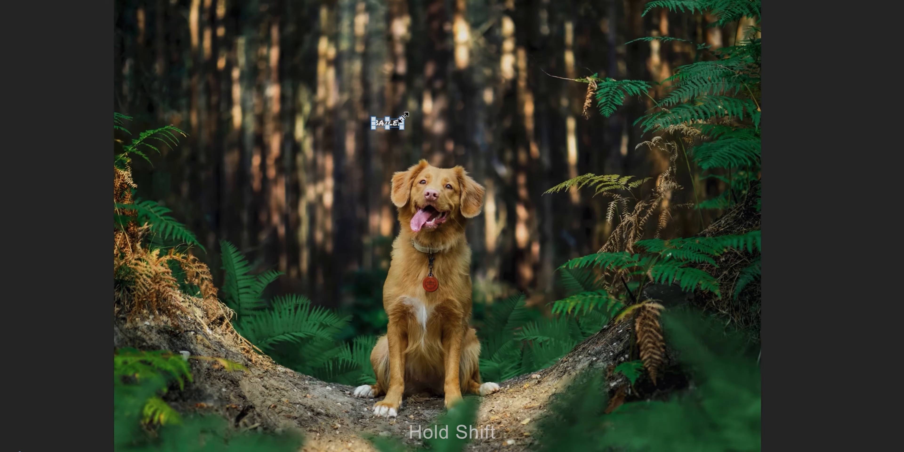
{"action": "left_click_drag", "start_coordinate": [402, 118], "coordinate": [654, 31]}
{"action": "left_click_drag", "start_coordinate": [512, 114], "coordinate": [550, 122]}
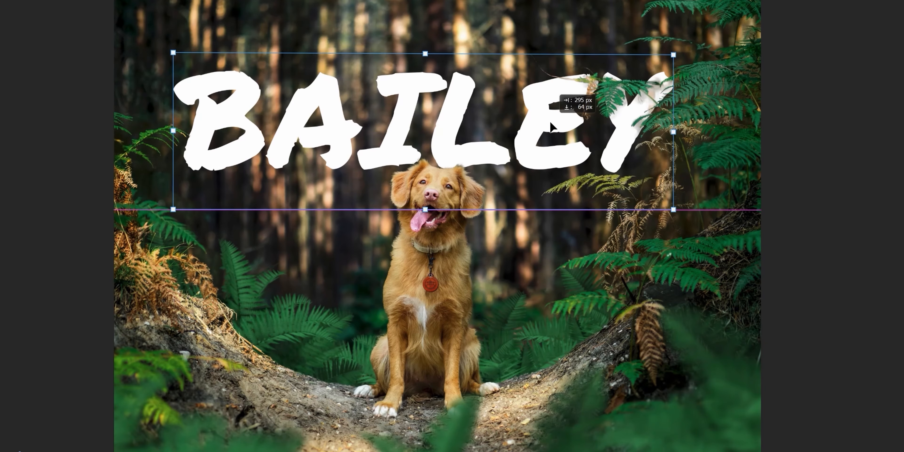
{"action": "left_click_drag", "start_coordinate": [456, 142], "coordinate": [459, 155]}
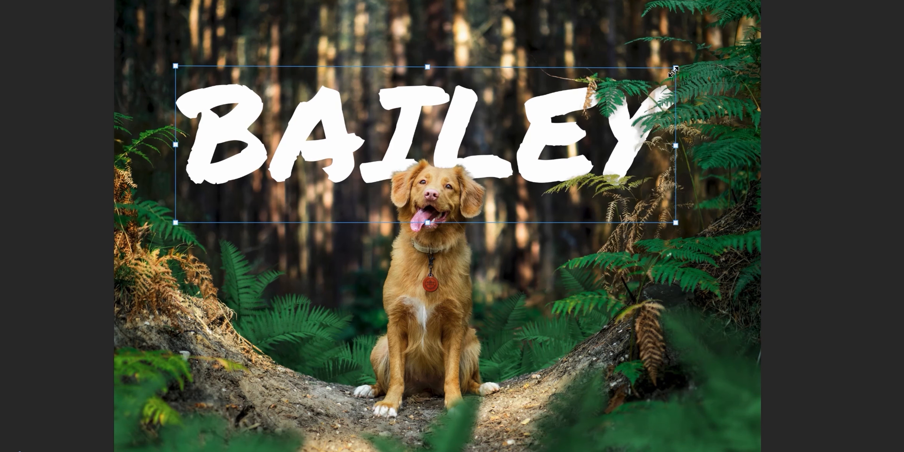
{"action": "left_click_drag", "start_coordinate": [672, 71], "coordinate": [652, 75]}
{"action": "key", "text": "Return"}
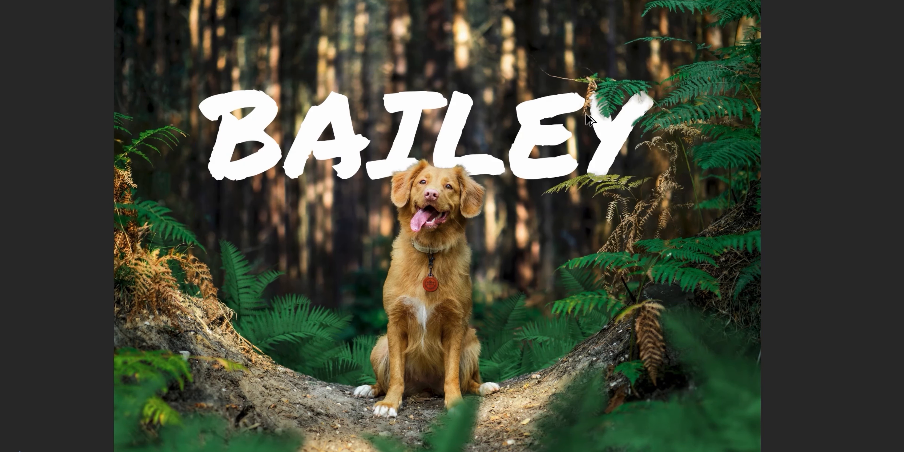
Step: Target the Background copy 2 layer mask and set up the Burn tool with its range on Shadows
{"action": "key", "text": "ctrl+plus"}
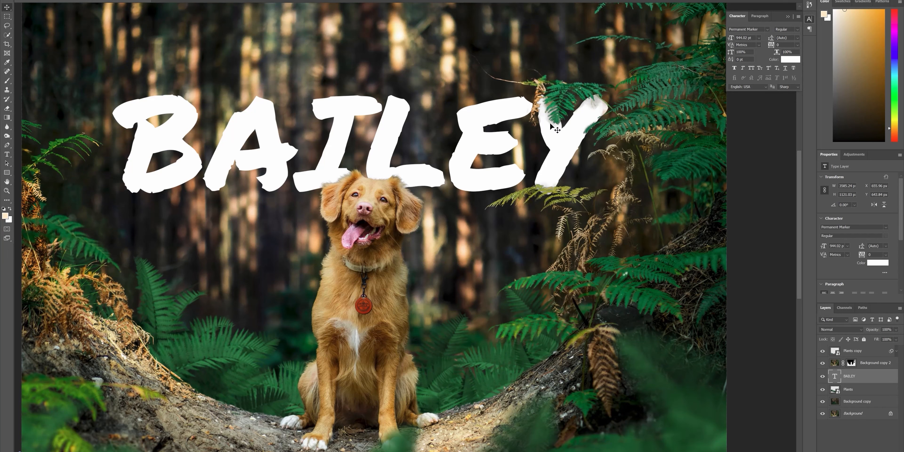
{"action": "left_click", "coordinate": [851, 362]}
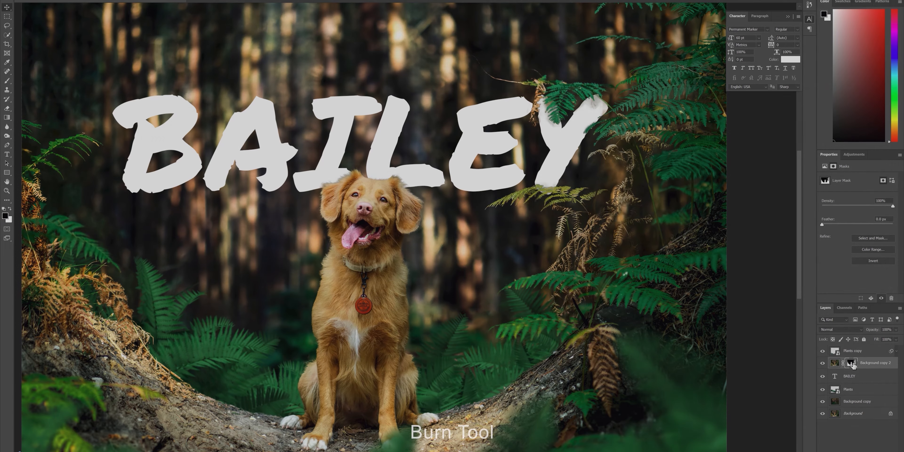
{"action": "key", "text": "o"}
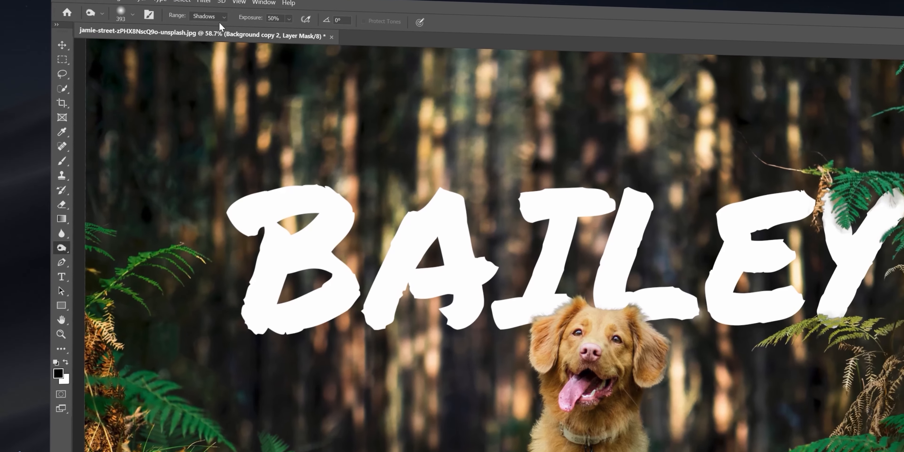
{"action": "left_click", "coordinate": [201, 20]}
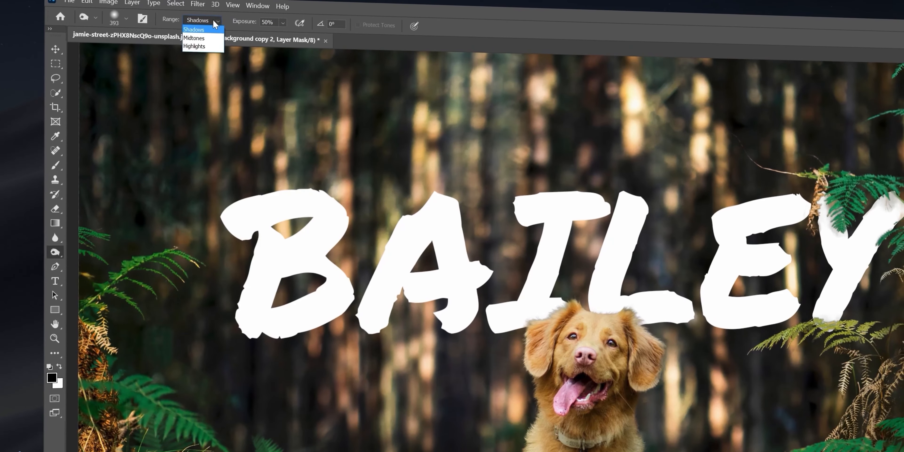
{"action": "left_click", "coordinate": [191, 38]}
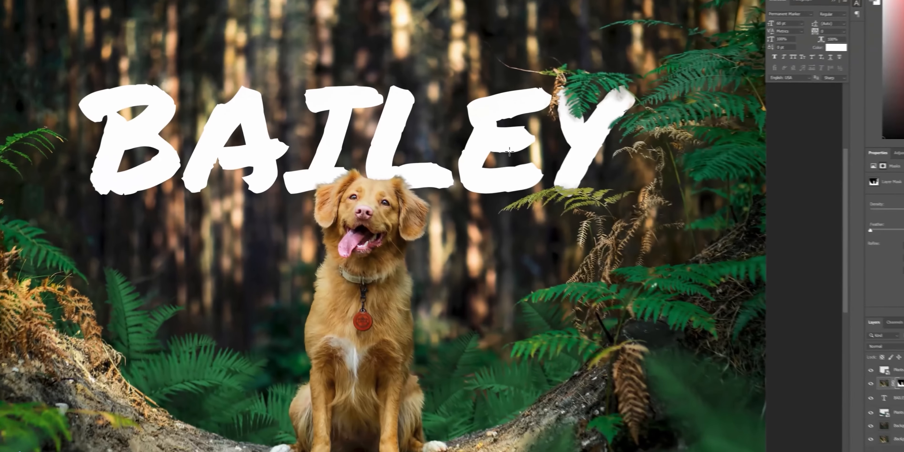
Step: Burn the mask around the fern leaves overlapping the letter Y to clean up their edge fringes
{"action": "mouse_move", "coordinate": [799, 226]}
{"action": "left_mouse_down"}
{"action": "mouse_move", "coordinate": [724, 225]}
{"action": "mouse_move", "coordinate": [759, 223]}
{"action": "left_mouse_up"}
{"action": "mouse_move", "coordinate": [575, 167]}
{"action": "left_mouse_down"}
{"action": "mouse_move", "coordinate": [549, 128]}
{"action": "mouse_move", "coordinate": [539, 129]}
{"action": "mouse_move", "coordinate": [546, 108]}
{"action": "mouse_move", "coordinate": [540, 121]}
{"action": "left_mouse_up"}
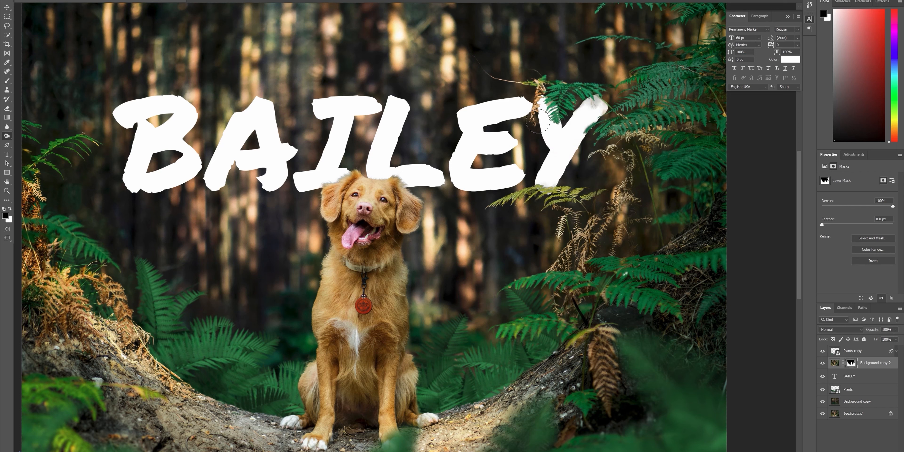
{"action": "left_click_drag", "start_coordinate": [595, 108], "coordinate": [582, 132]}
{"action": "left_click_drag", "start_coordinate": [550, 176], "coordinate": [545, 186]}
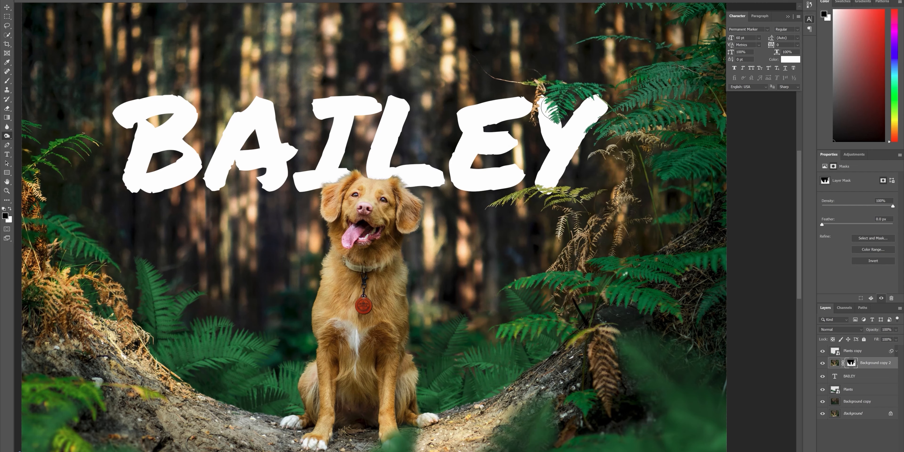
Step: Burn the mask with a smaller brush along the dog's ears and head where they overlap the text
{"action": "key", "text": "z"}
{"action": "mouse_move", "coordinate": [499, 126]}
{"action": "left_mouse_down"}
{"action": "mouse_move", "coordinate": [484, 128]}
{"action": "mouse_move", "coordinate": [500, 133]}
{"action": "left_mouse_up"}
{"action": "key", "text": "o"}
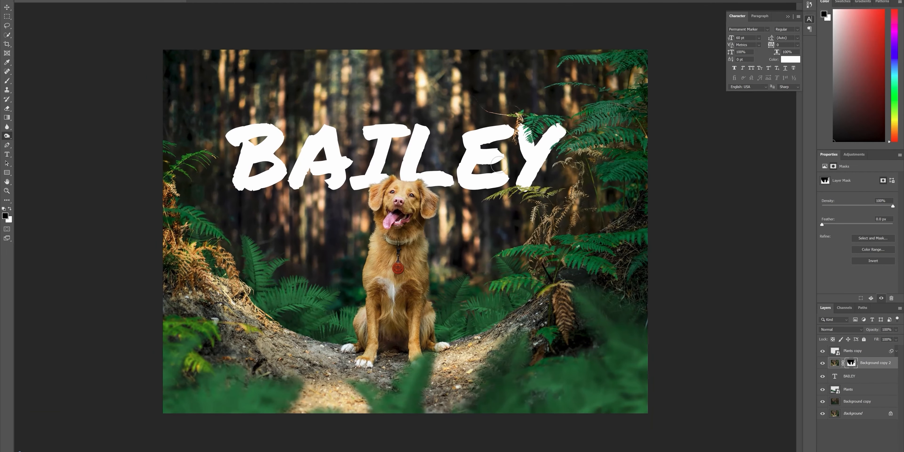
{"action": "left_click", "coordinate": [6, 7]}
{"action": "left_click_drag", "start_coordinate": [406, 171], "coordinate": [422, 175]}
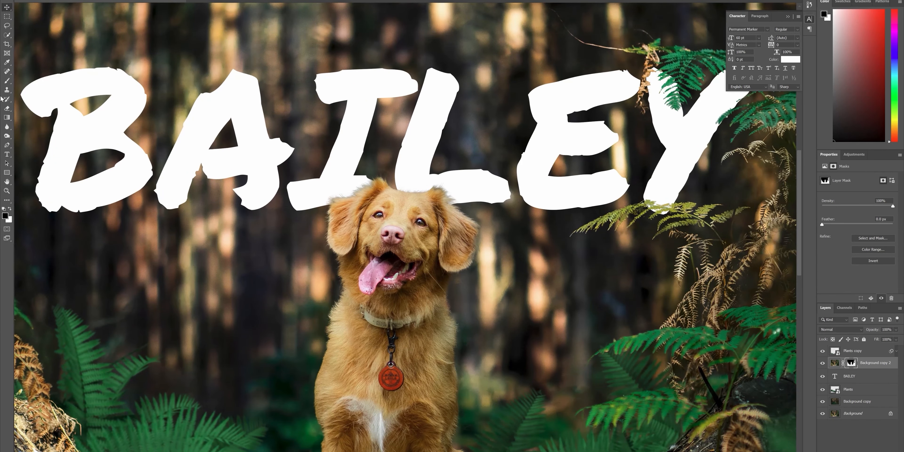
{"action": "left_click", "coordinate": [7, 136]}
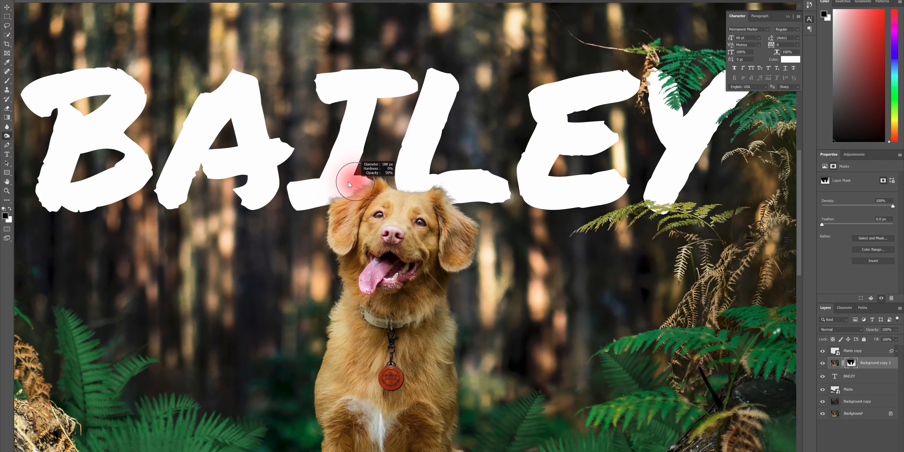
{"action": "mouse_move", "coordinate": [348, 182]}
{"action": "left_mouse_down"}
{"action": "mouse_move", "coordinate": [341, 184]}
{"action": "mouse_move", "coordinate": [350, 192]}
{"action": "mouse_move", "coordinate": [358, 186]}
{"action": "mouse_move", "coordinate": [337, 200]}
{"action": "left_mouse_up"}
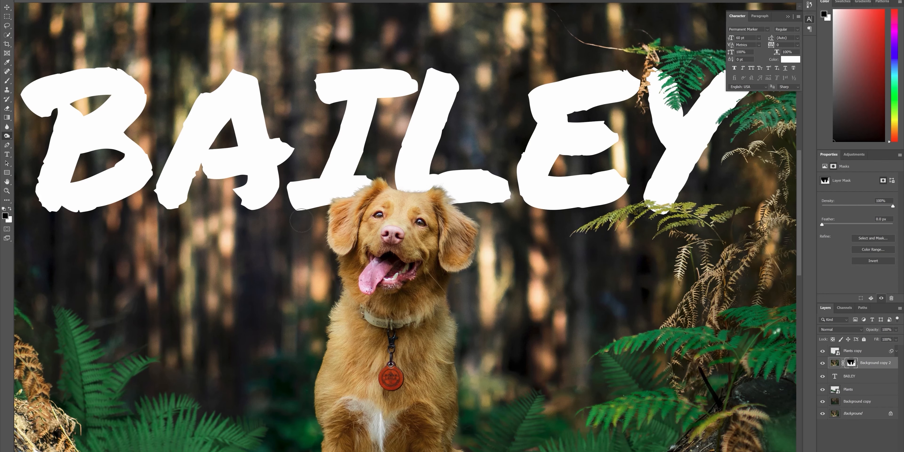
{"action": "left_click_drag", "start_coordinate": [400, 189], "coordinate": [376, 191]}
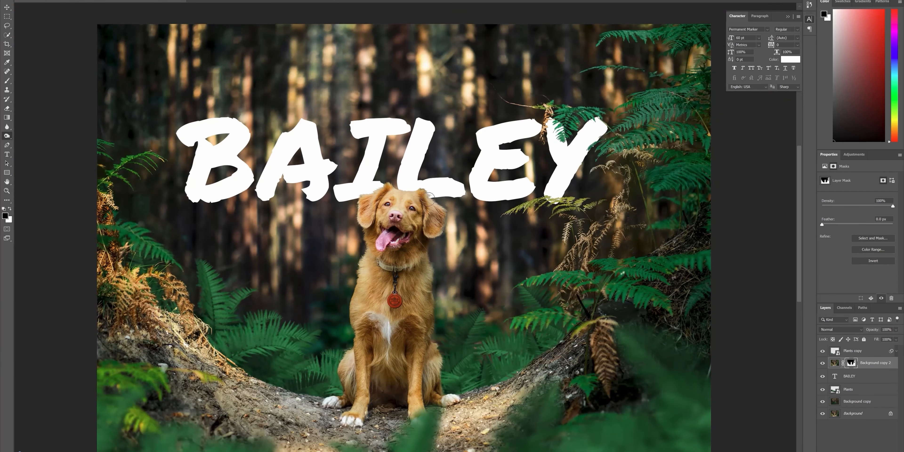
Step: Rename the Background copy layer as Cleanplate and the four layers above it as Layer 1 through Layer 4
{"action": "key", "text": "ctrl+0"}
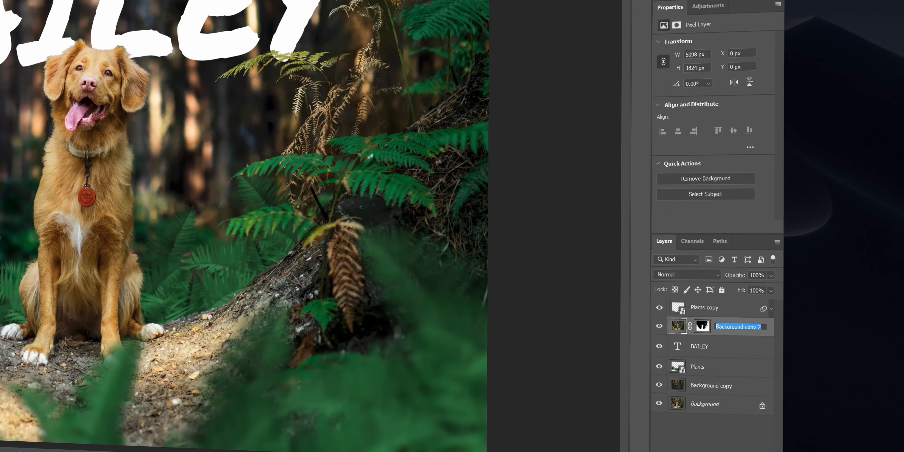
{"action": "left_click", "coordinate": [707, 386]}
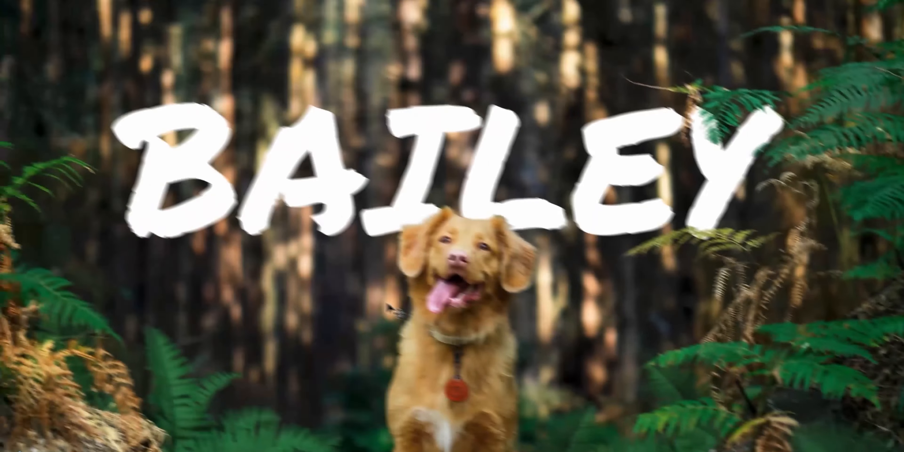
Step: Save the layered document to the Desktop as a Photoshop PSD under its existing file name, with Maximize Compatibility on
{"action": "key", "text": "ctrl+shift+s"}
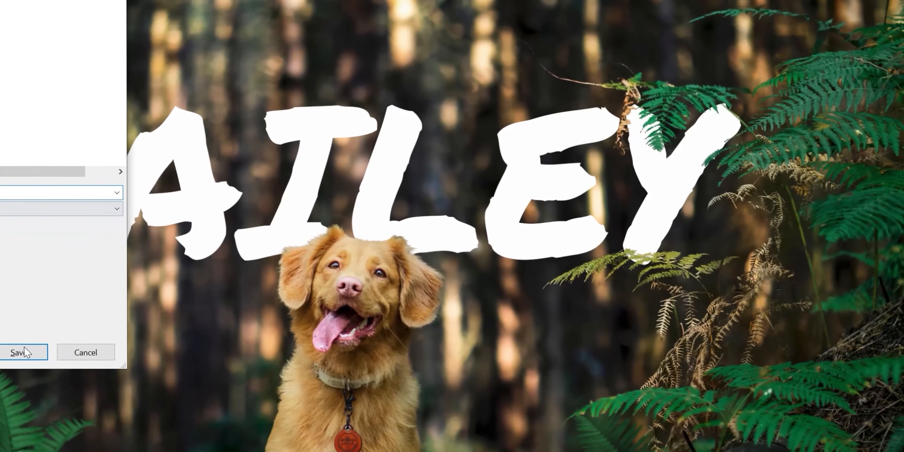
{"action": "left_click", "coordinate": [24, 352]}
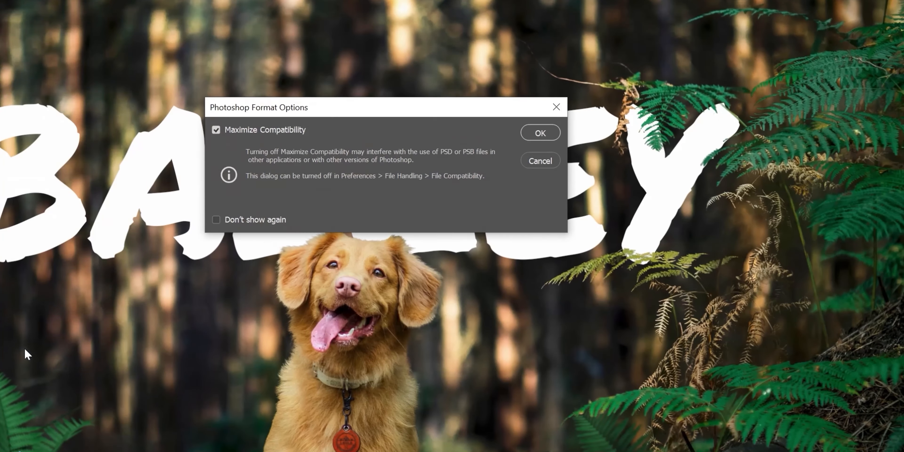
{"action": "left_click", "coordinate": [538, 132]}
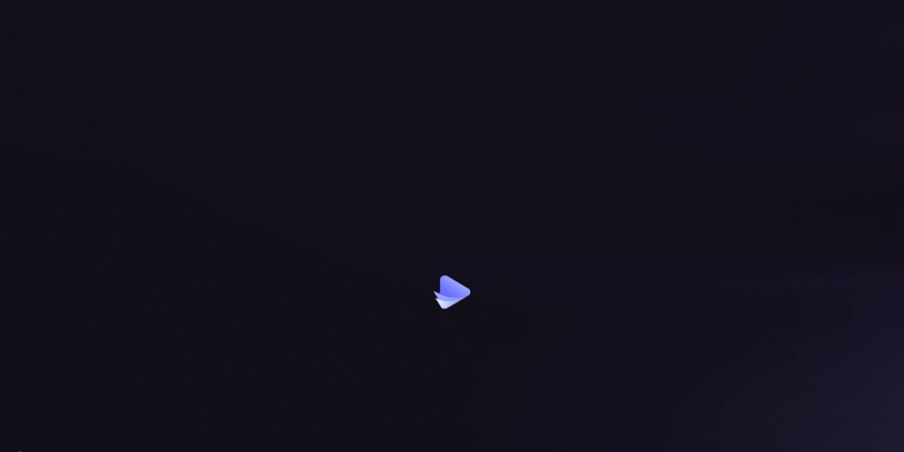
Step: Open the Photomotion__Parallax project in After Effects from the Photomotion - Parallax folder inside the desktop folder Photomotion X
{"action": "left_click", "coordinate": [369, 295]}
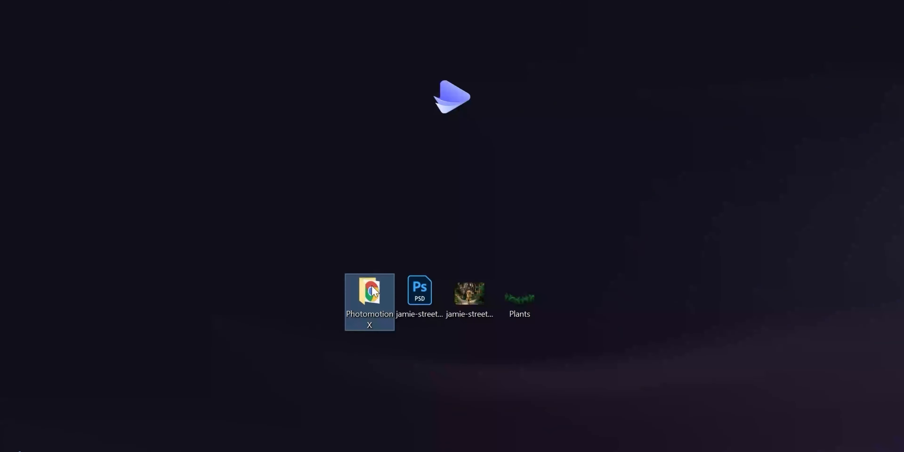
{"action": "double_click", "coordinate": [372, 285]}
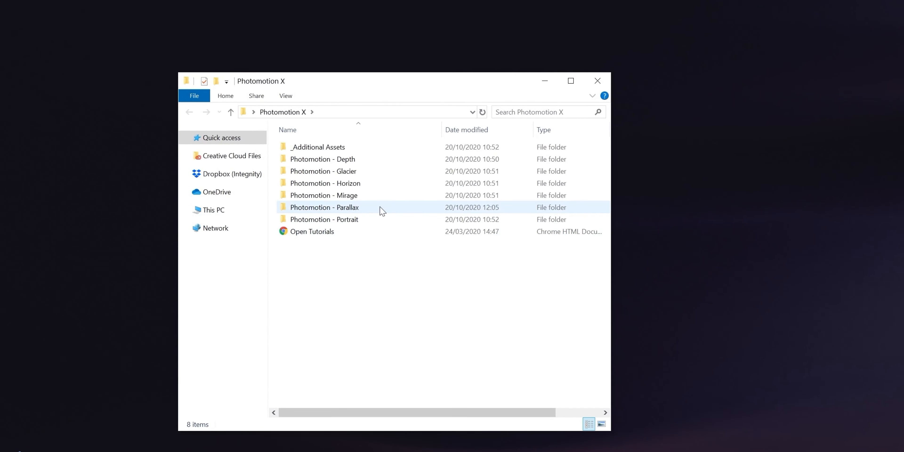
{"action": "double_click", "coordinate": [393, 210]}
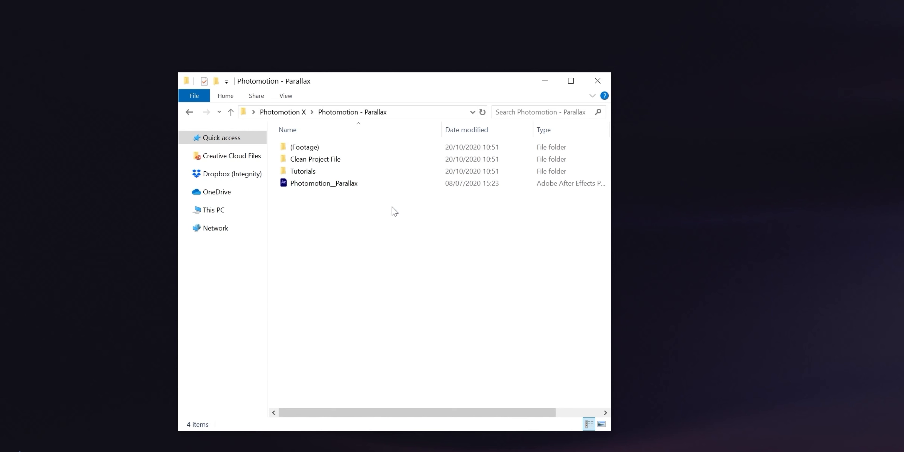
{"action": "double_click", "coordinate": [383, 186]}
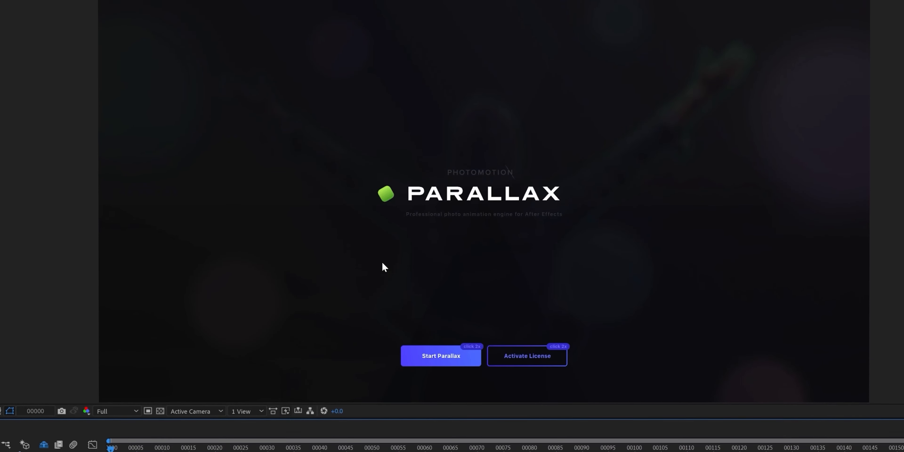
Step: Start Parallax and open the Add Background - Import composition from the main dashboard
{"action": "left_click", "coordinate": [445, 363]}
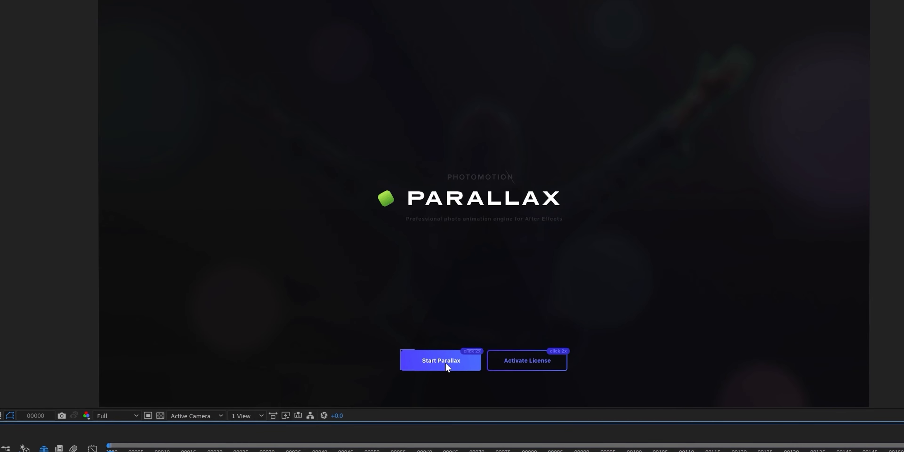
{"action": "left_click", "coordinate": [446, 364]}
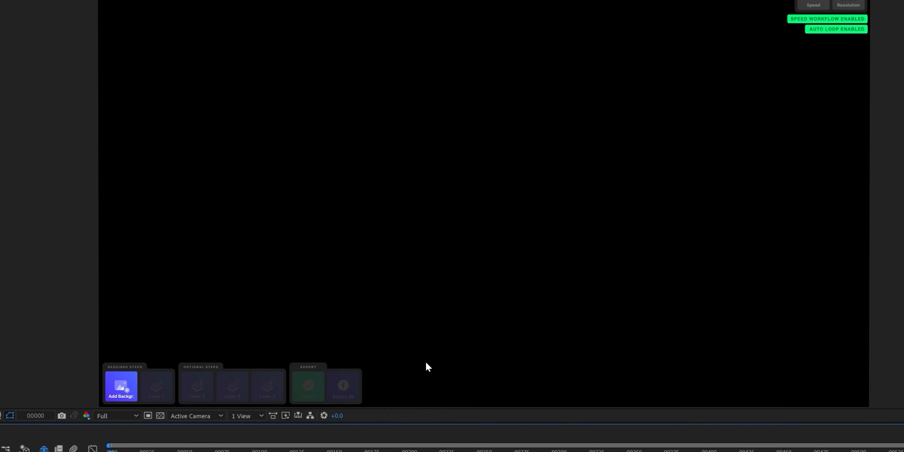
{"action": "left_click", "coordinate": [126, 384]}
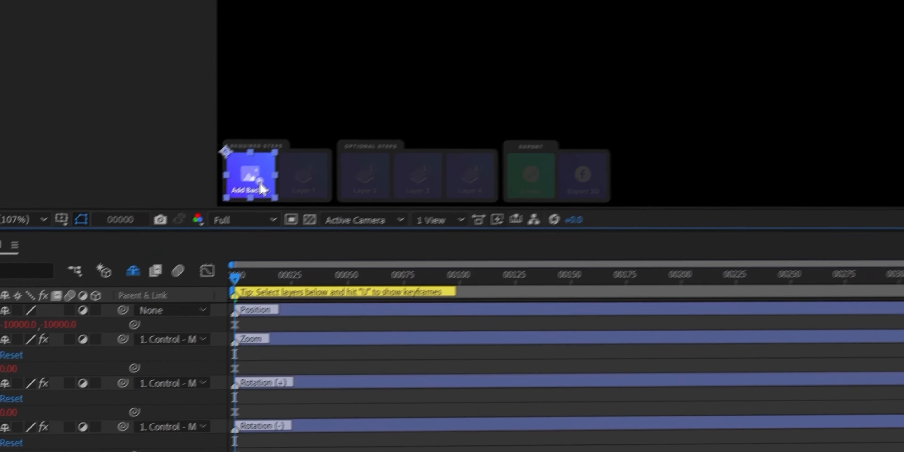
{"action": "double_click", "coordinate": [304, 161]}
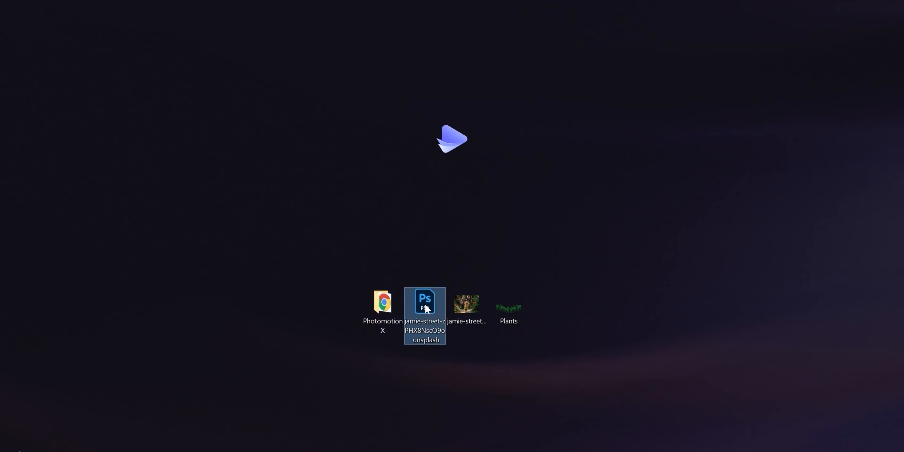
Step: Import the saved PSD from the desktop into the project as a Composition with Editable Layer Styles
{"action": "left_click_drag", "start_coordinate": [426, 303], "coordinate": [377, 362]}
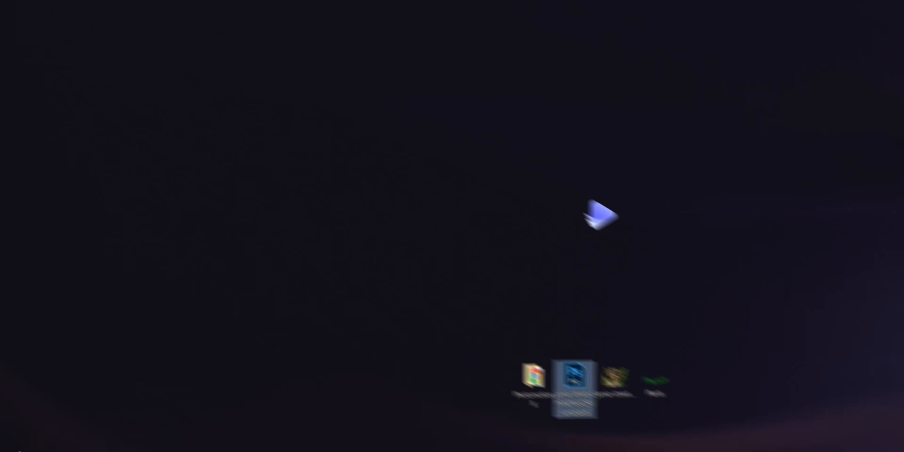
{"action": "left_click_drag", "start_coordinate": [600, 215], "coordinate": [208, 202]}
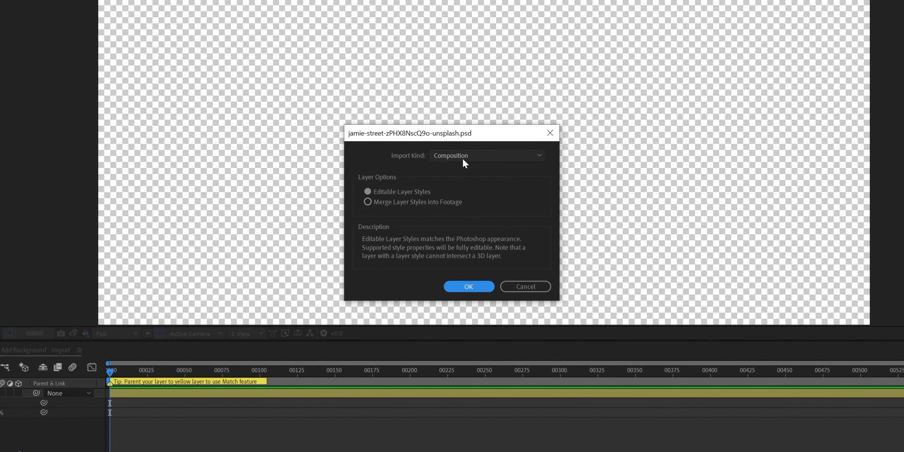
{"action": "left_click", "coordinate": [479, 286]}
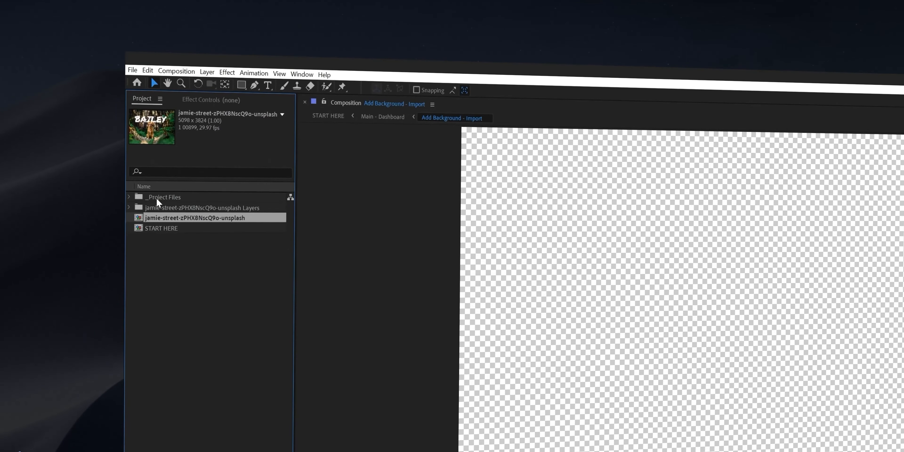
Step: Add the imported Cleanplate layer to the Add Background - Import composition and parent it to the SHIFT + PARENT HERE layer
{"action": "left_click", "coordinate": [129, 206]}
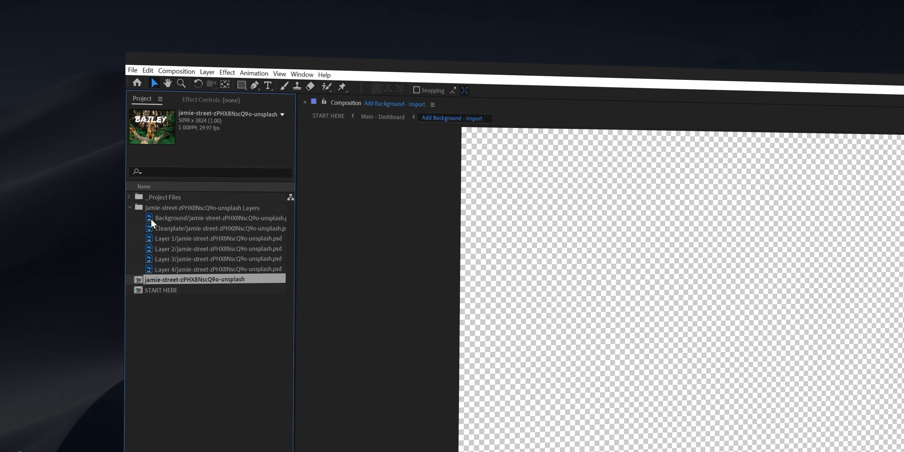
{"action": "left_click", "coordinate": [208, 229]}
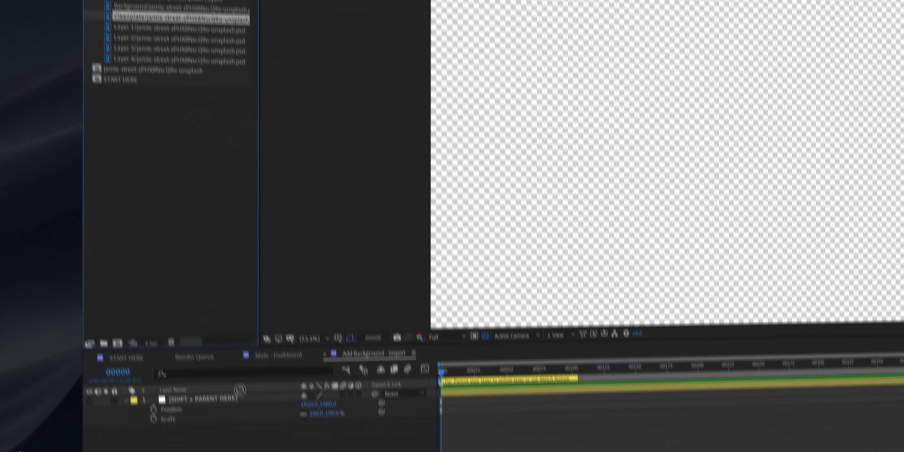
{"action": "left_click_drag", "start_coordinate": [240, 390], "coordinate": [244, 441]}
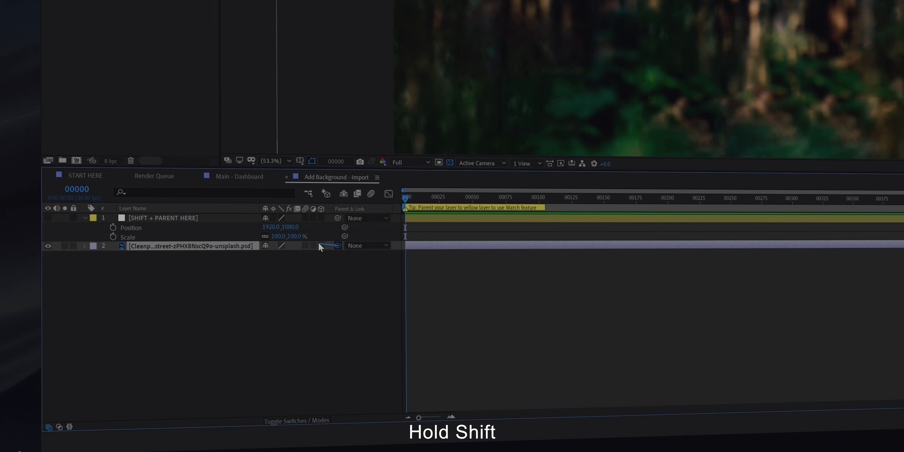
{"action": "left_click_drag", "start_coordinate": [337, 245], "coordinate": [224, 220]}
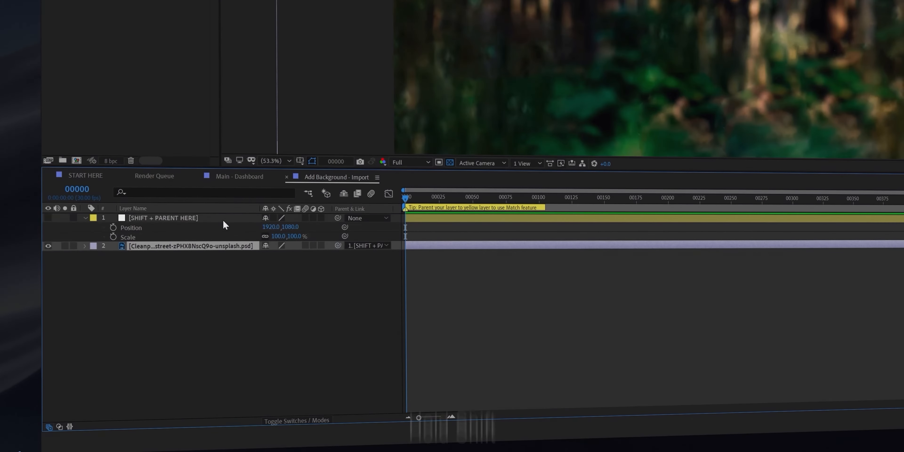